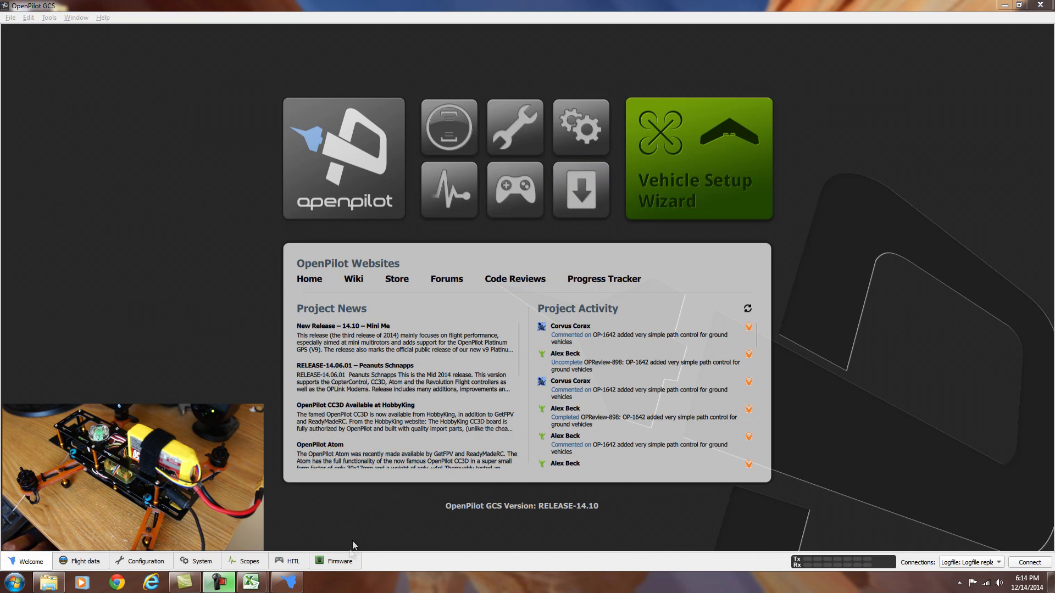
Rescue the CopterControl board from the Firmware page so its RELEASE-14.10 device details appear.
left_click(341, 562)
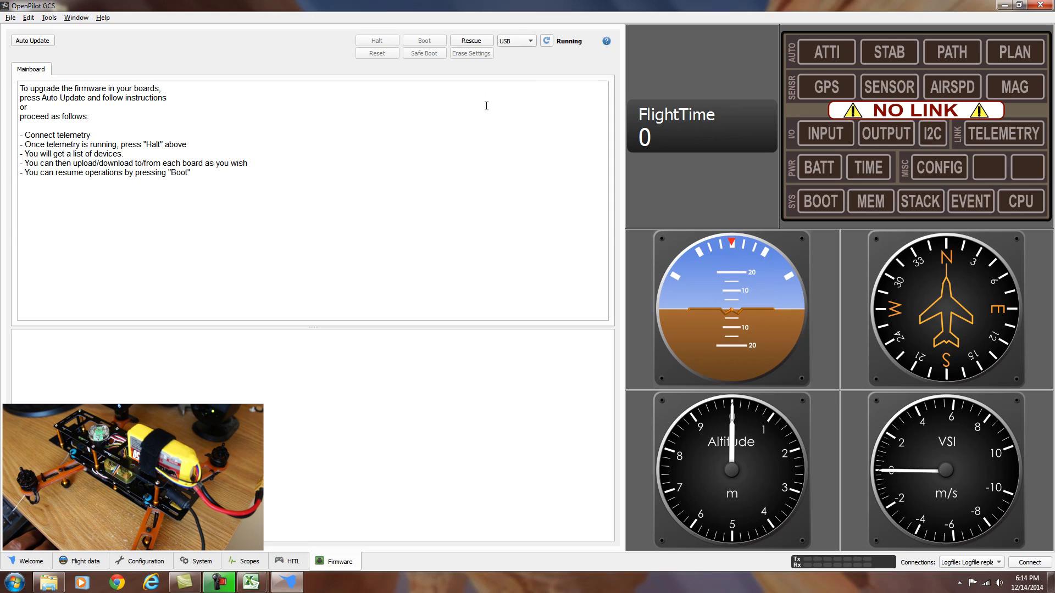
left_click(472, 42)
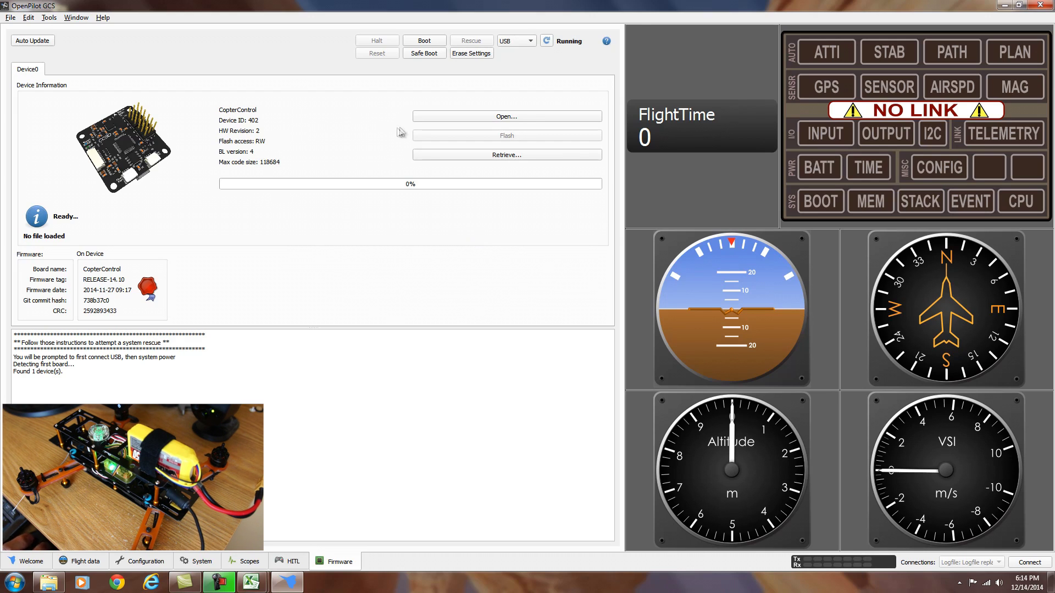
Load bu_cc3d.opfw from Desktop > CC3D Stuff > bootloader updater v4 and flash it to the board.
left_click(507, 116)
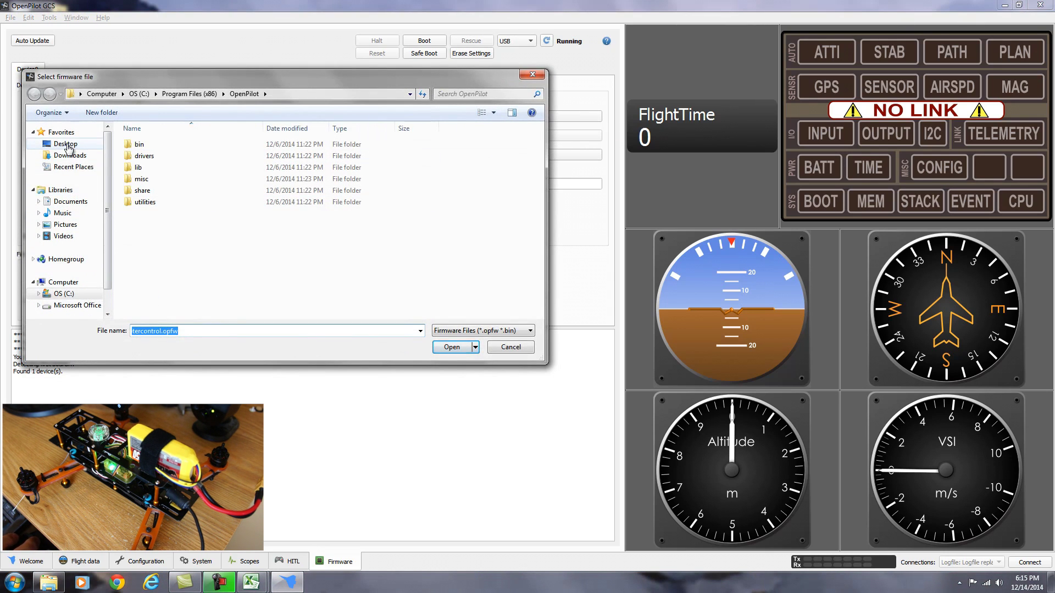
left_click(67, 147)
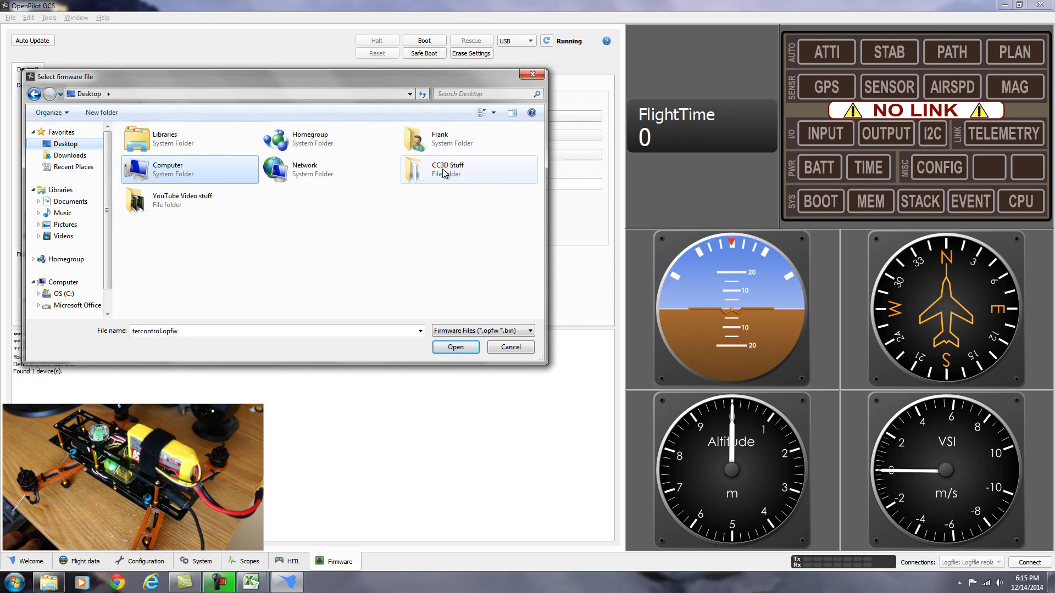
double_click(445, 173)
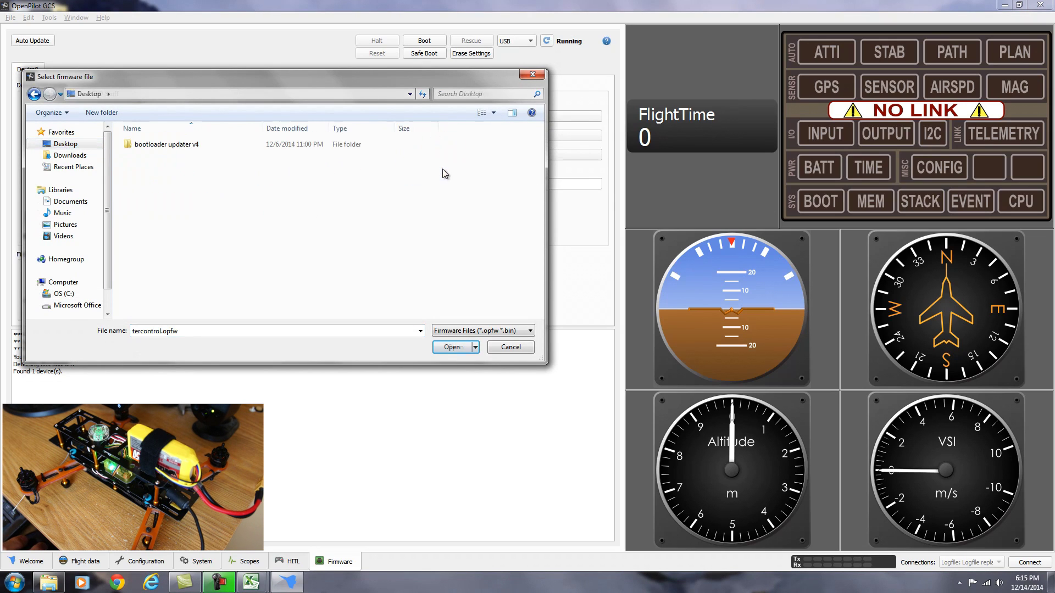
double_click(168, 146)
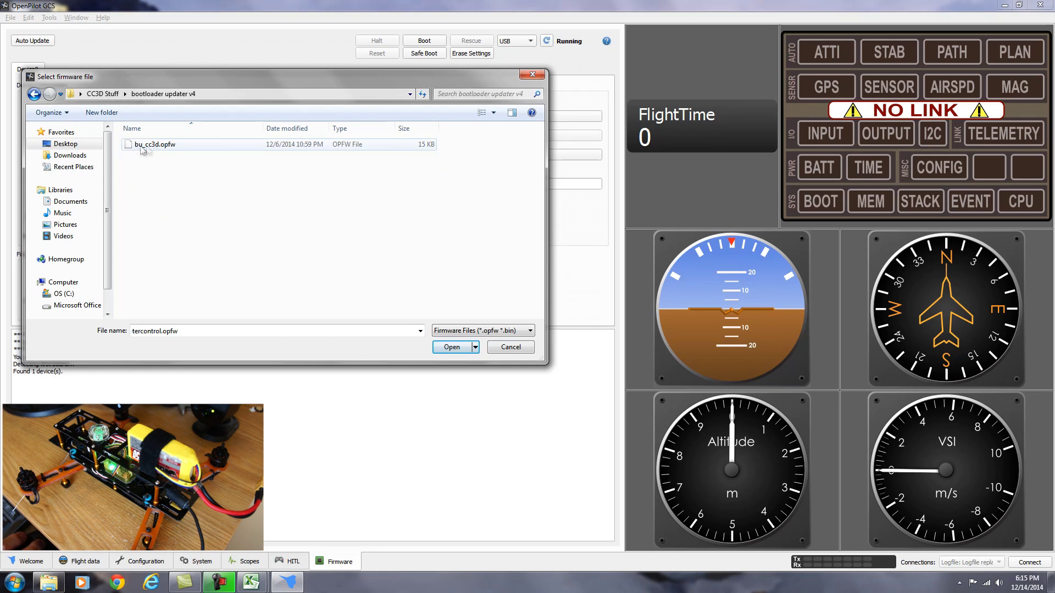
left_click(150, 147)
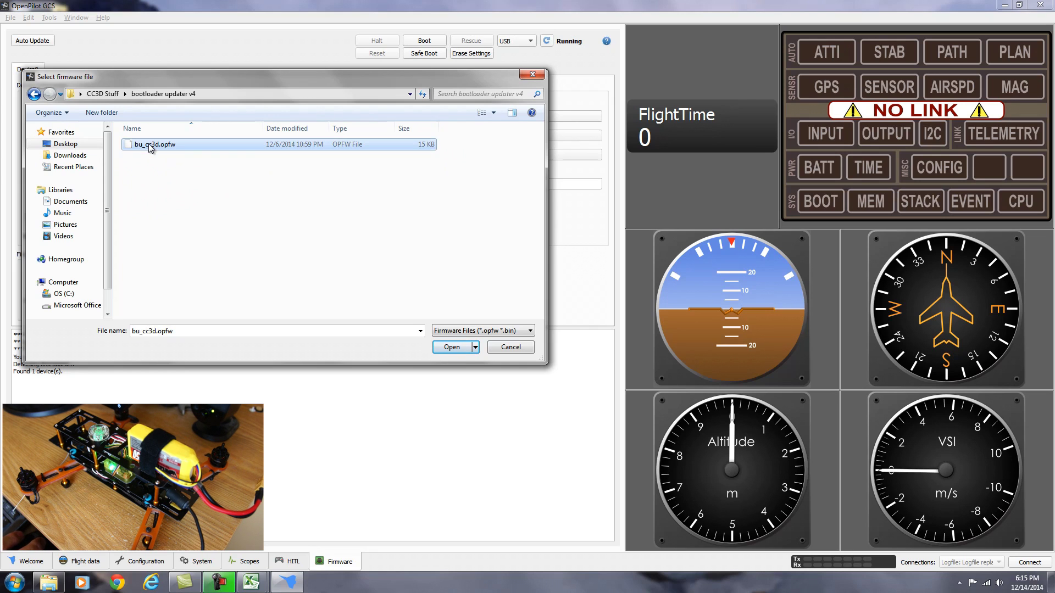
left_click(451, 347)
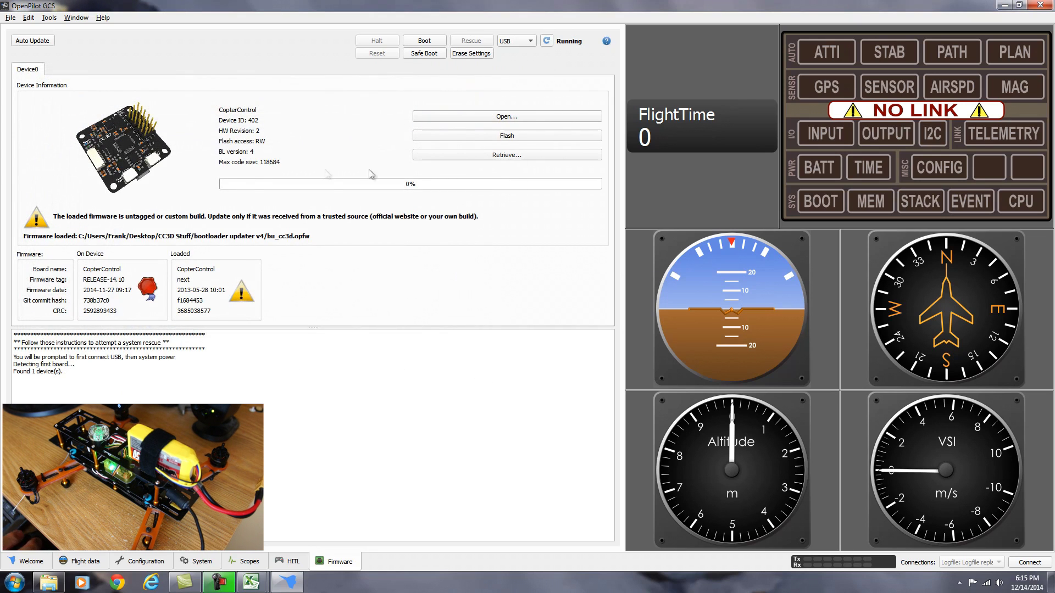
left_click(485, 137)
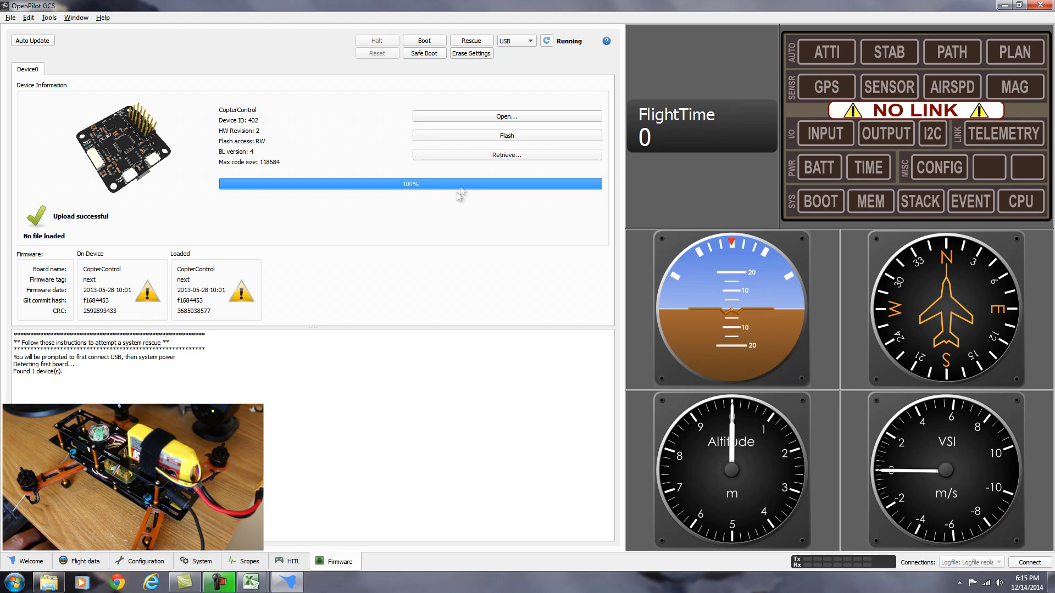
Rescue the board again after the bootloader update, then choose to erase its stored settings.
left_click(479, 44)
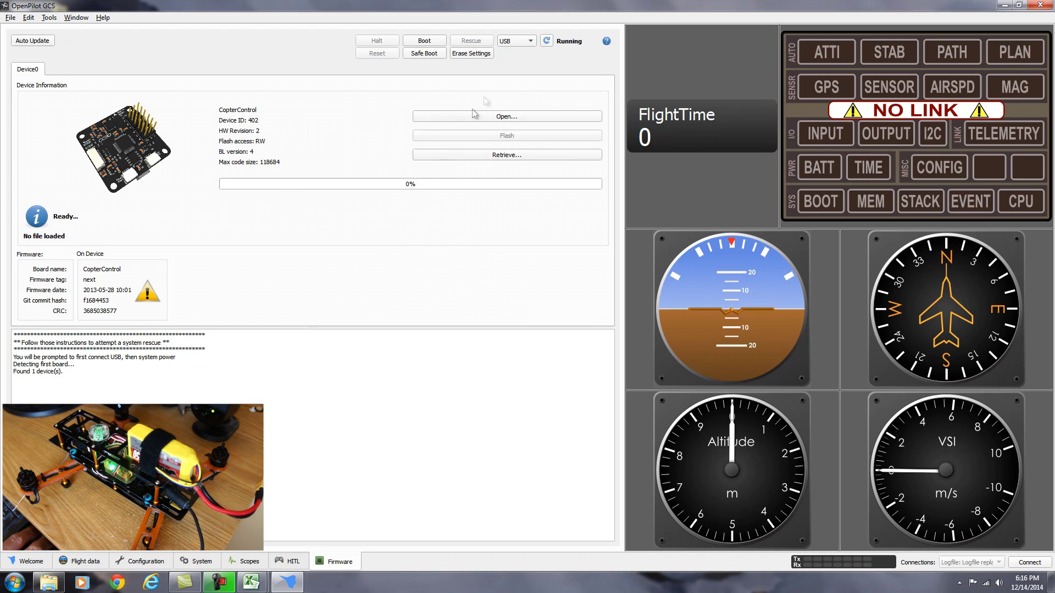
left_click(478, 55)
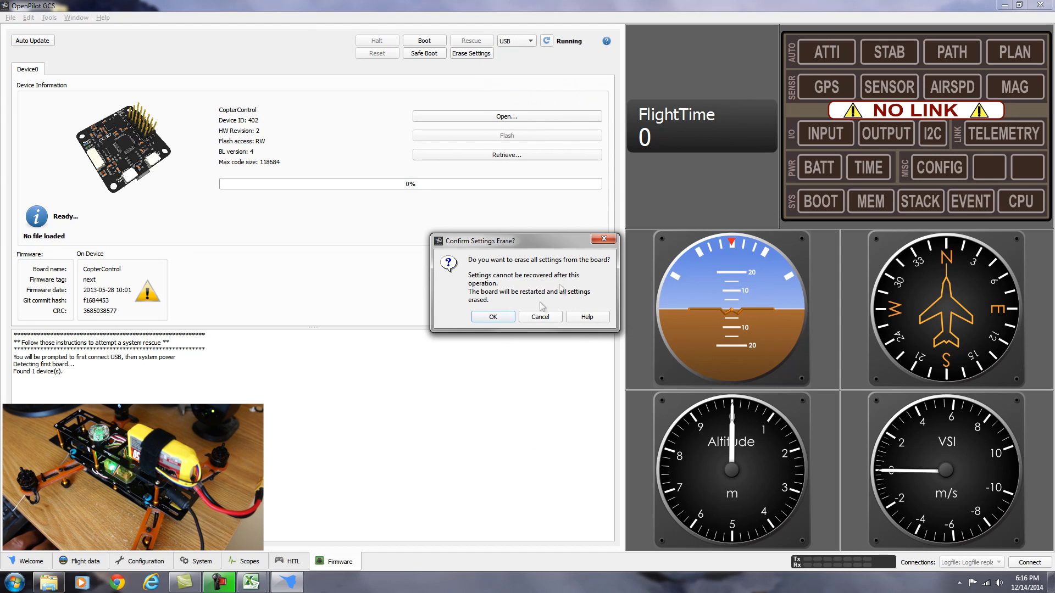
Confirm erasing the board settings, then start the automatic firmware update.
left_click(493, 318)
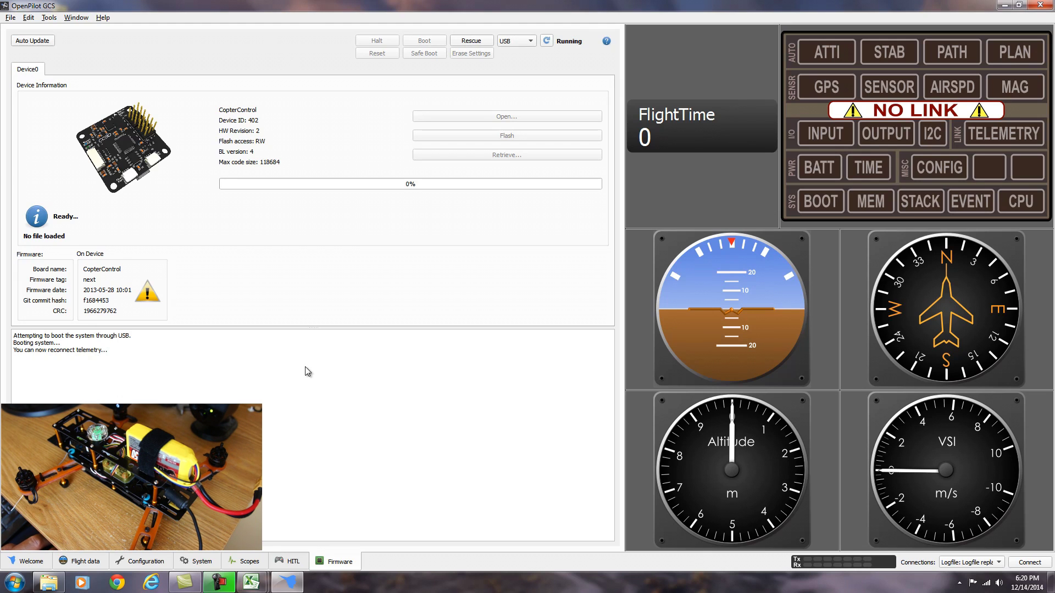
left_click(38, 42)
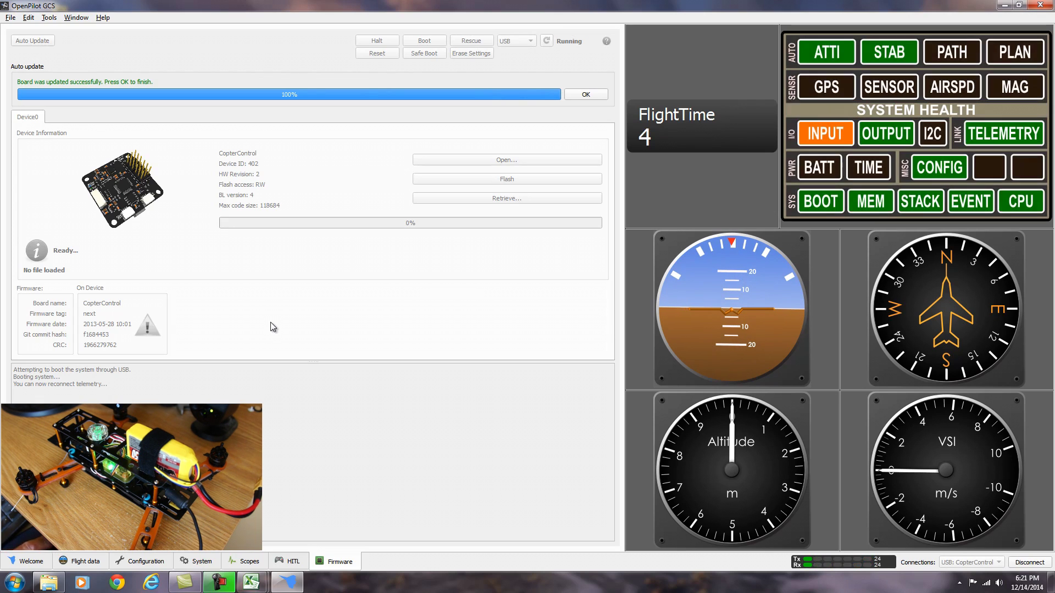
Acknowledge the completed RELEASE-14.10 auto update of the CopterControl with OK.
left_click(584, 95)
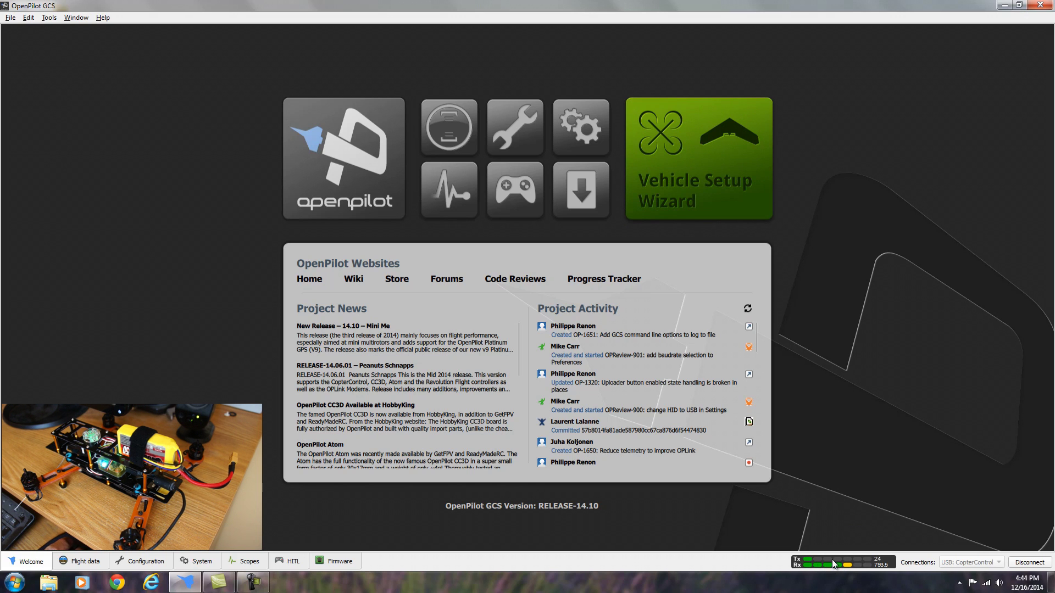
Launch the Vehicle Setup Wizard, skip the welcome and firmware pages, and accept the detected CopterControl 3D.
left_click(696, 179)
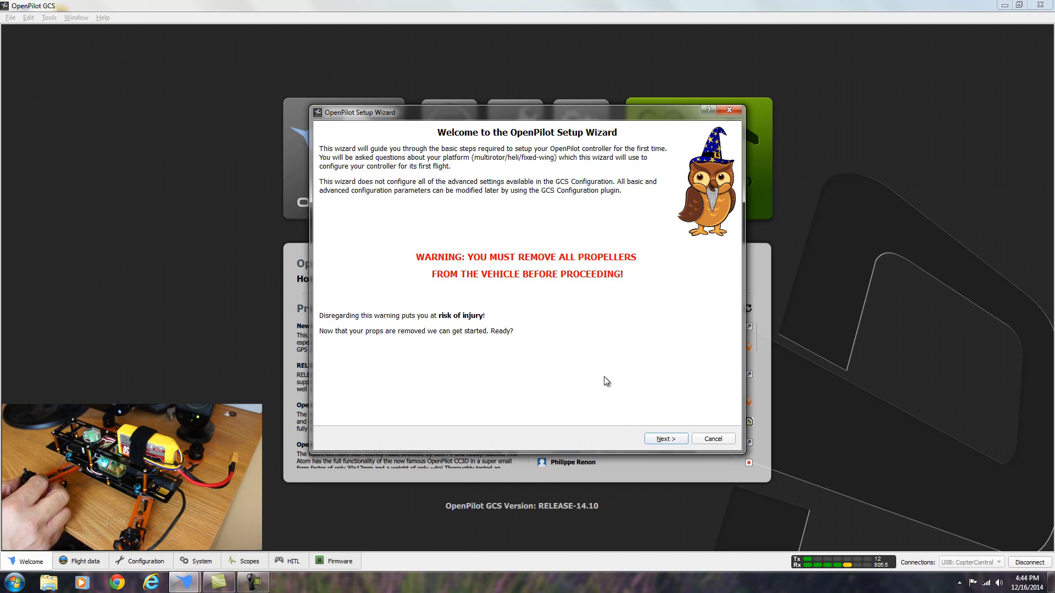
left_click(667, 440)
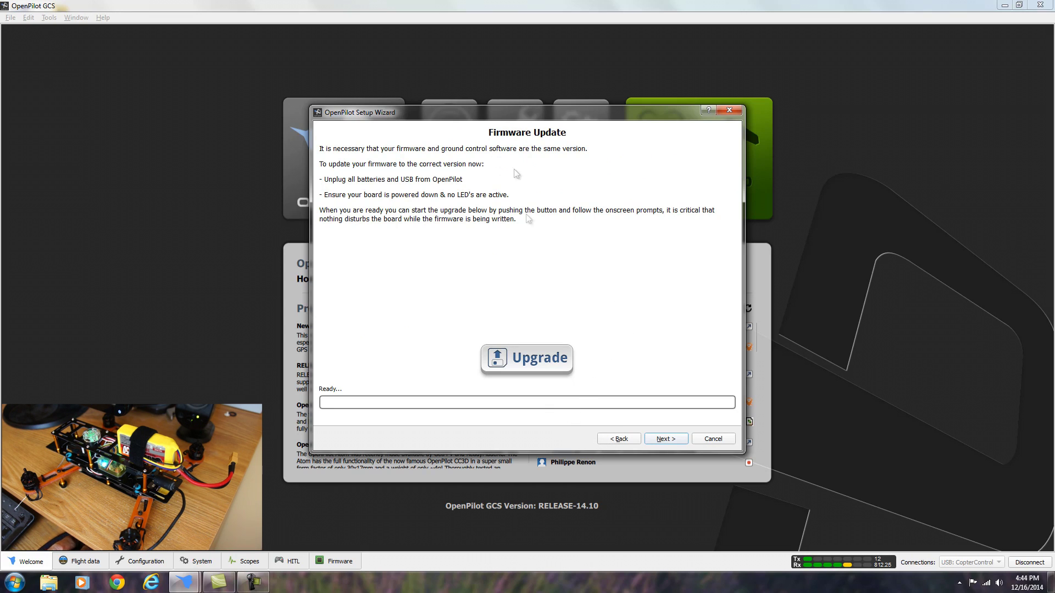
left_click(664, 439)
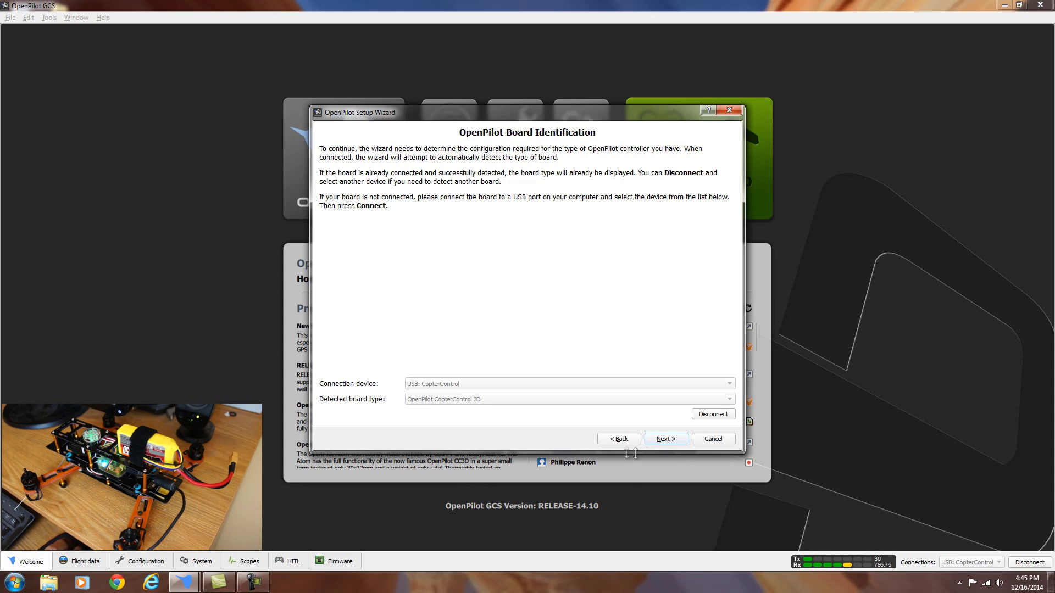
left_click(666, 439)
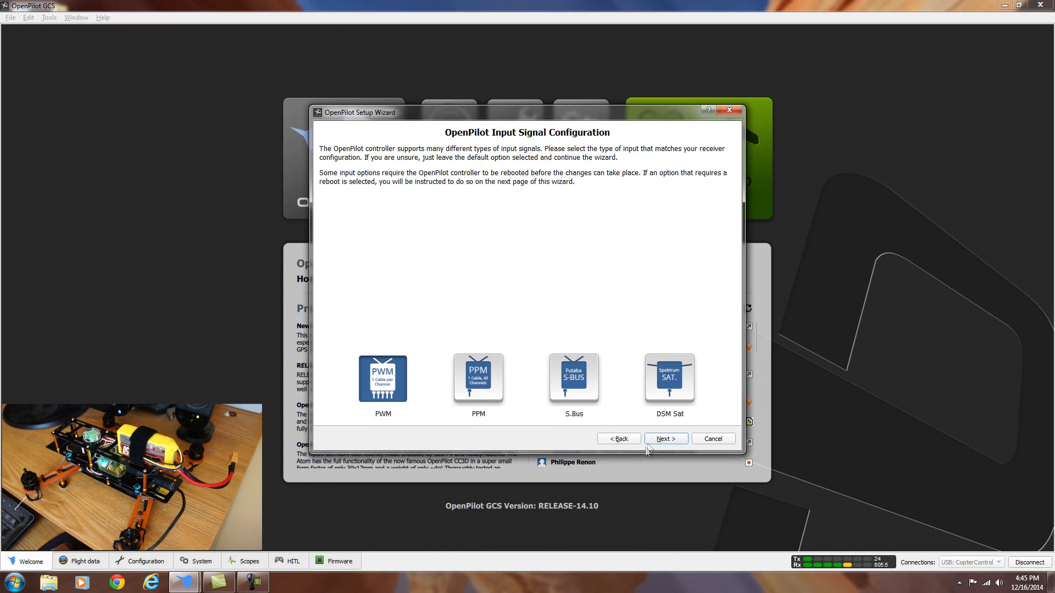
Keep PWM as the input type and Multirotor as the vehicle type.
left_click(665, 439)
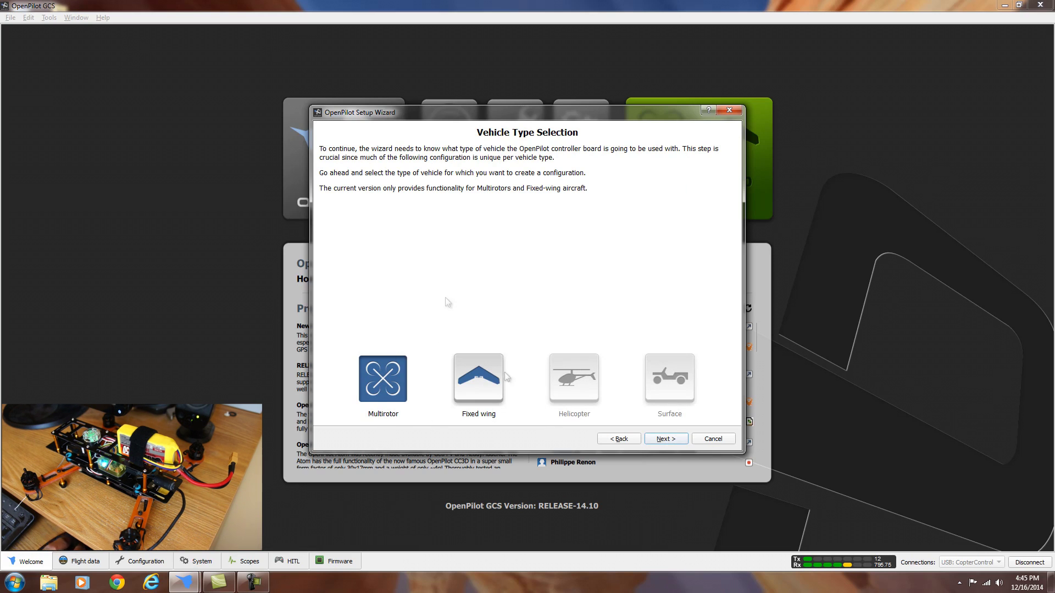
left_click(664, 439)
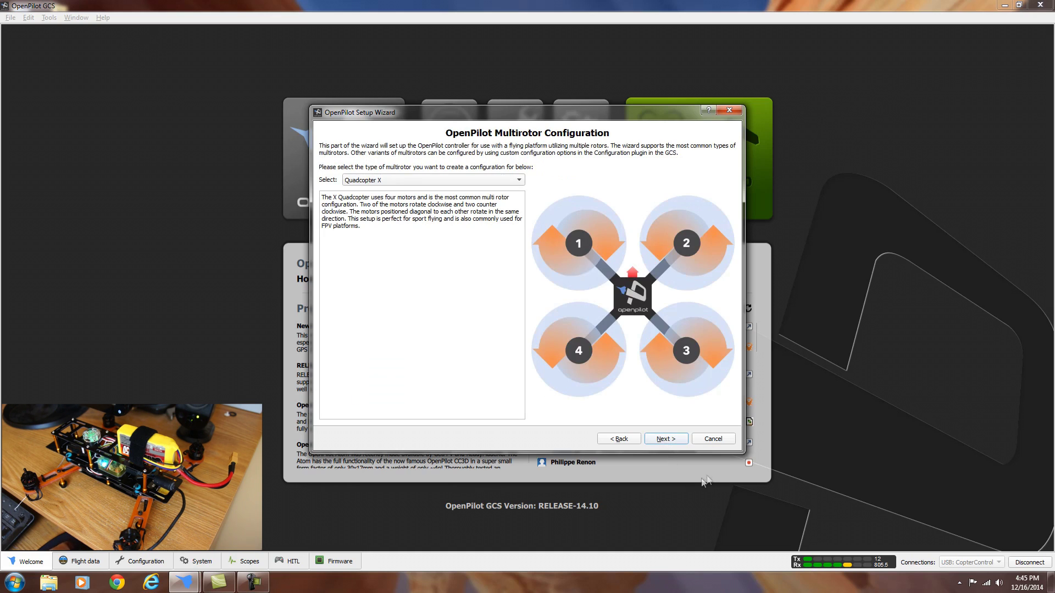
left_click(463, 181)
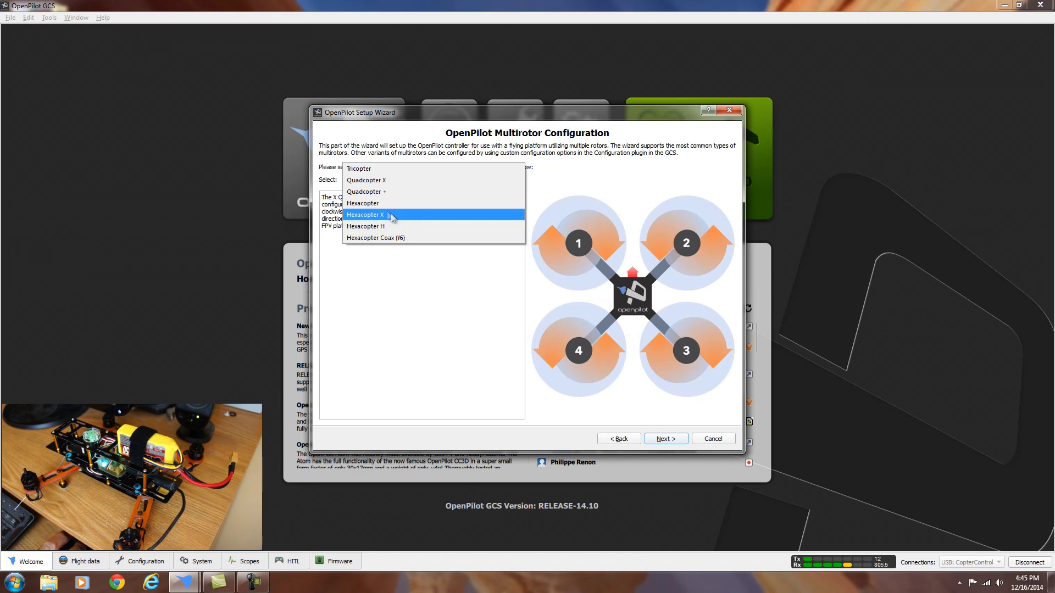
left_click(395, 181)
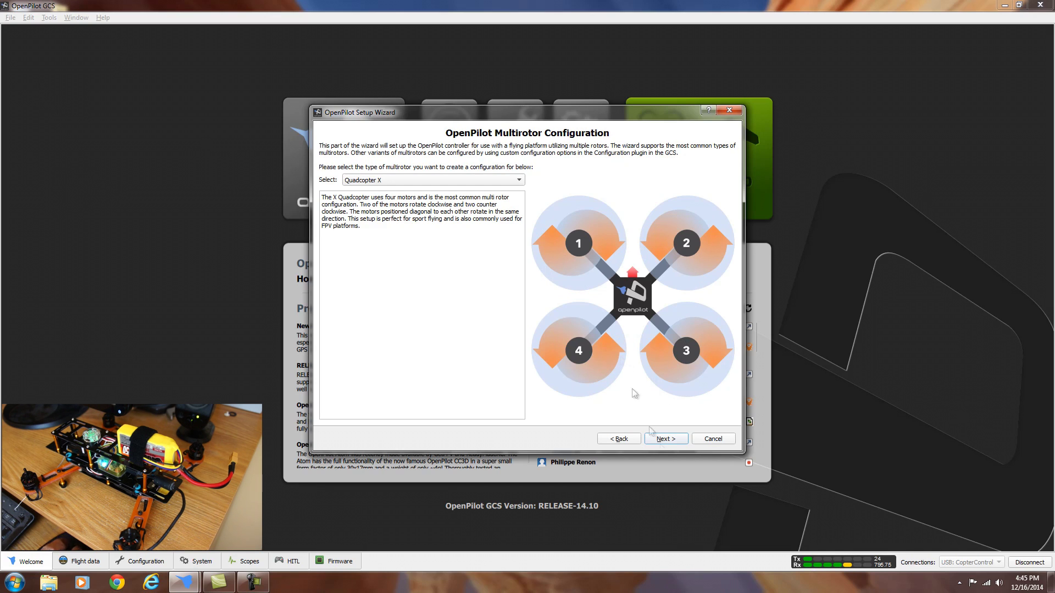
Keep Quadcopter X and Rapid ESC output, then accept the configuration summary.
left_click(666, 439)
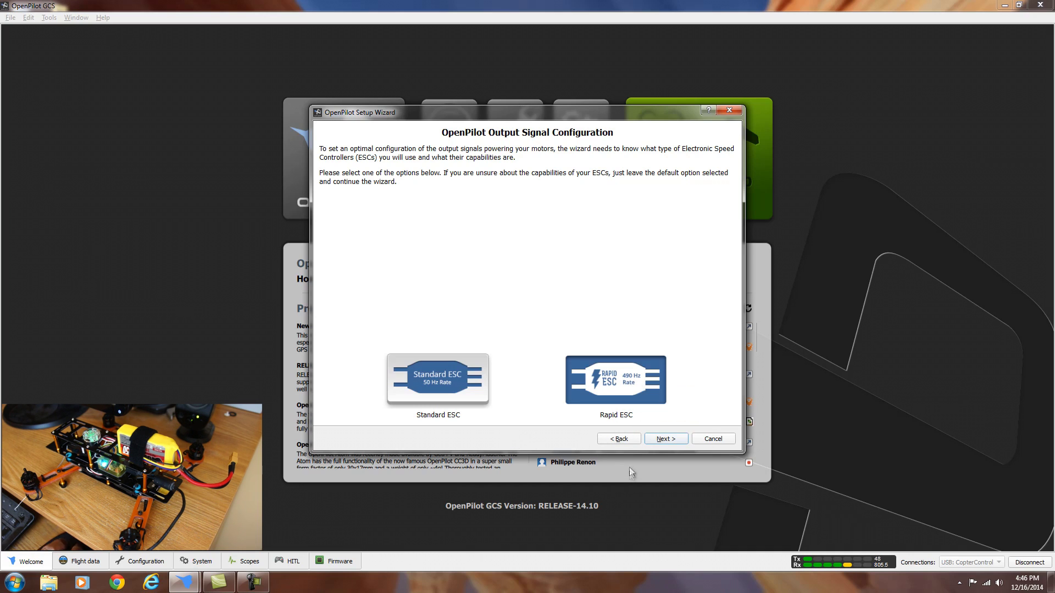
left_click(667, 440)
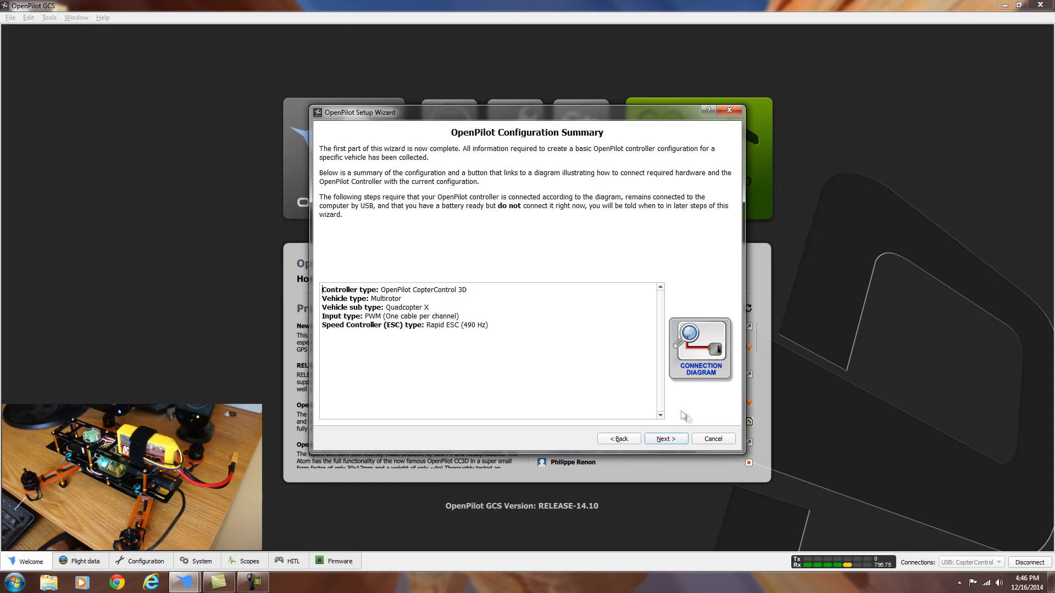
left_click(665, 440)
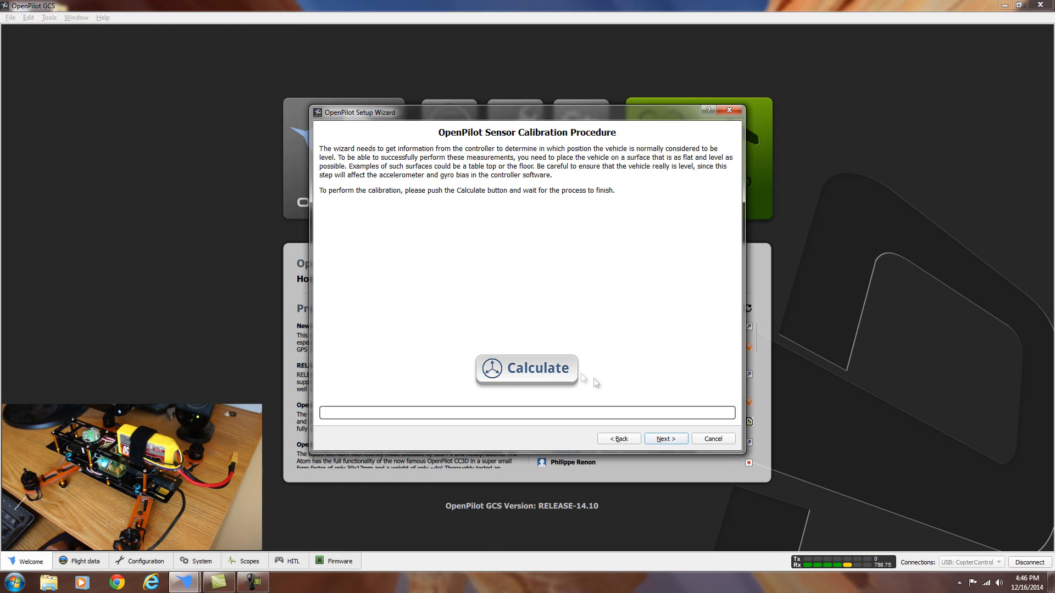
Run the level sensor calculation until it shows Done, then advance to ESC calibration.
left_click(539, 367)
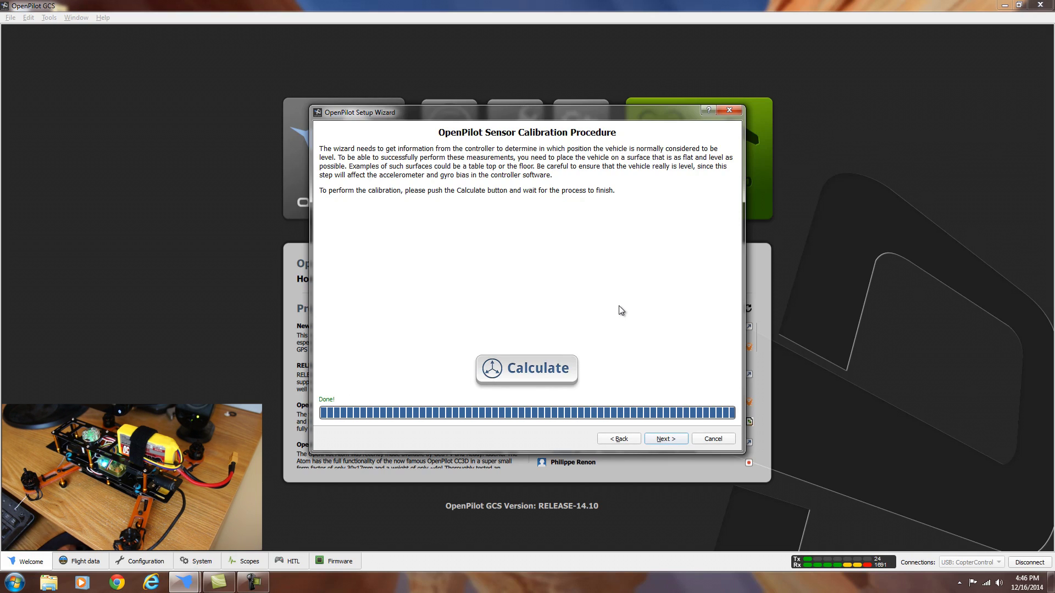
left_click(664, 440)
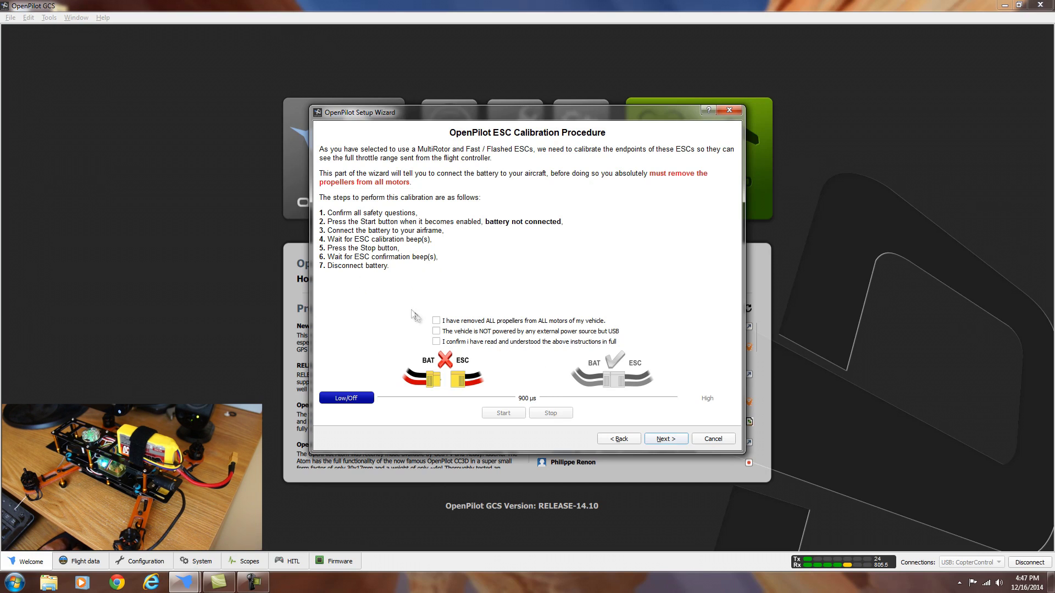
Tick the three ESC safety confirmations: propellers removed, no external power, instructions understood.
left_click(436, 321)
left_click(436, 331)
left_click(436, 341)
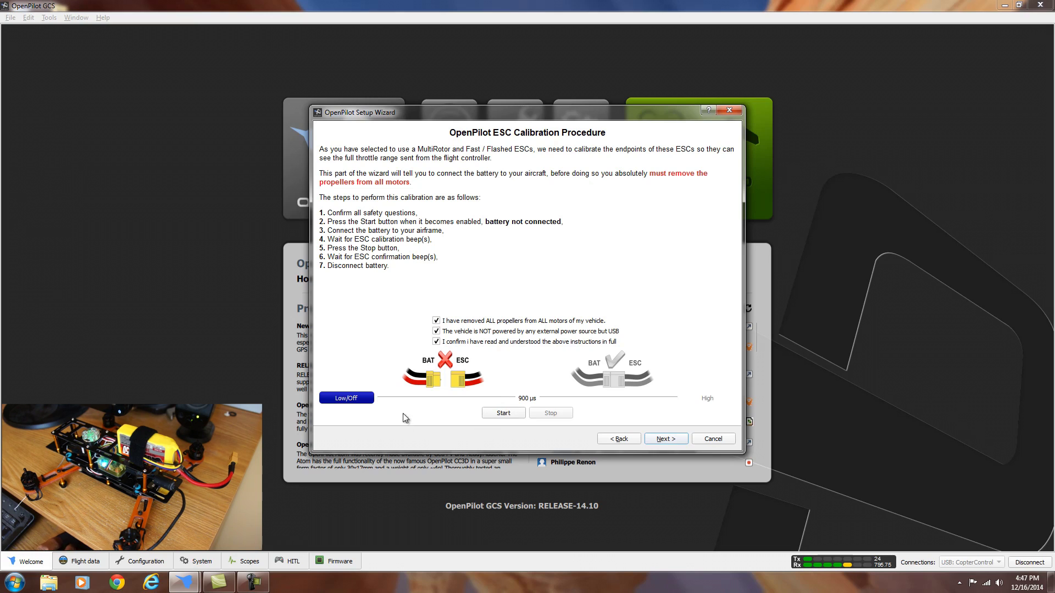
Calibrate the ESCs from full throttle down until the confirmation beeps, then continue to output calibration.
left_click(505, 413)
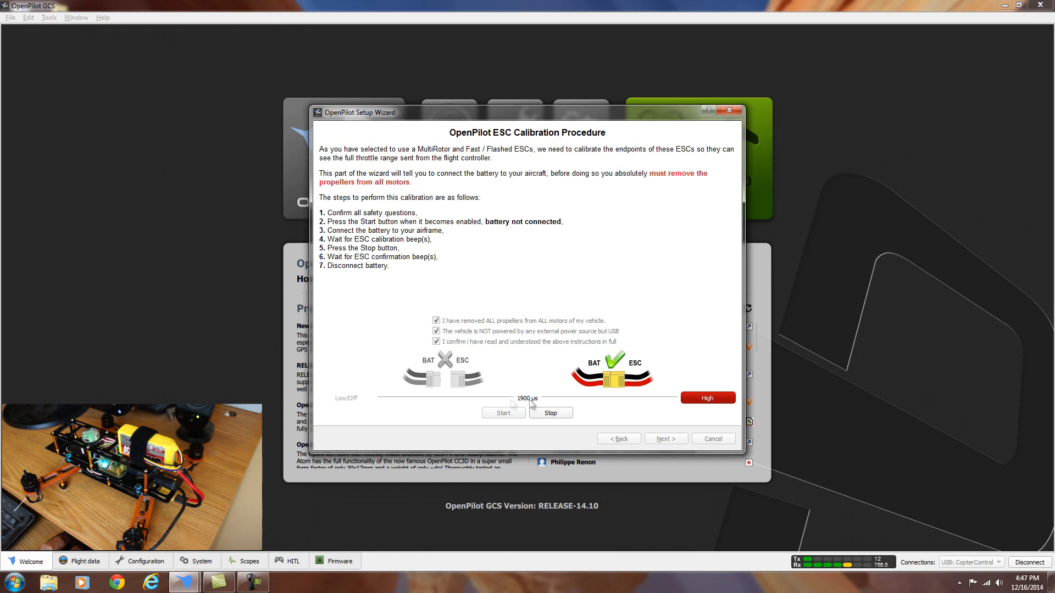
left_click(556, 417)
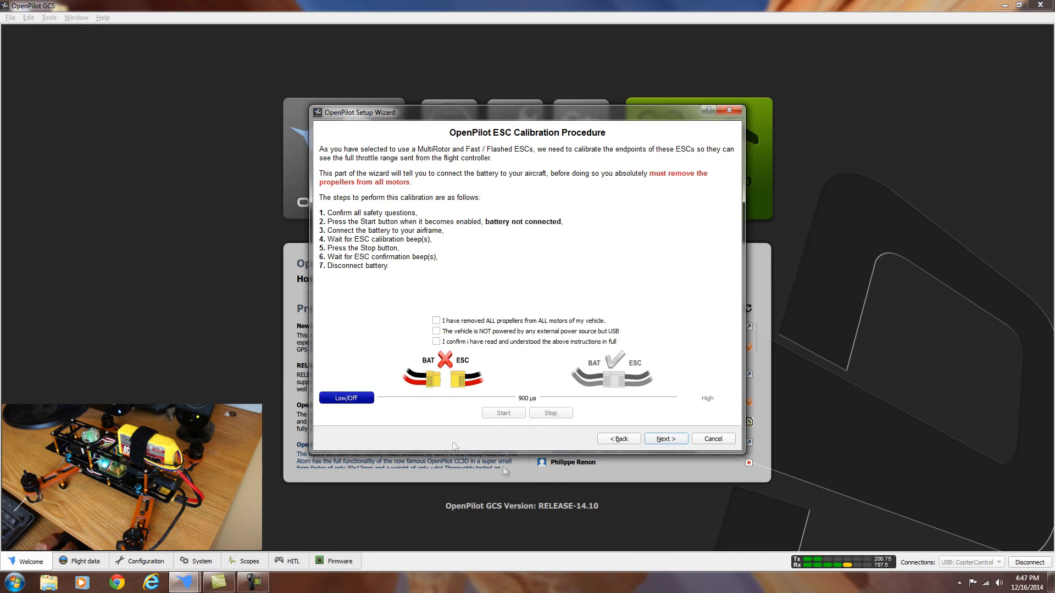
left_click(662, 440)
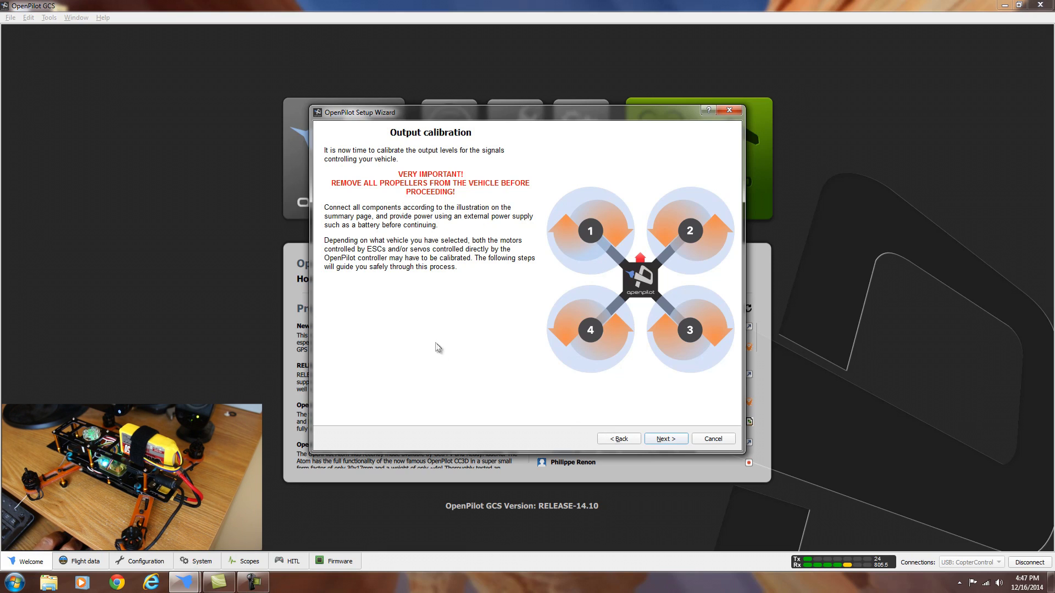
Get past the output calibration warning to motor 1's neutral-rate page.
left_click(665, 439)
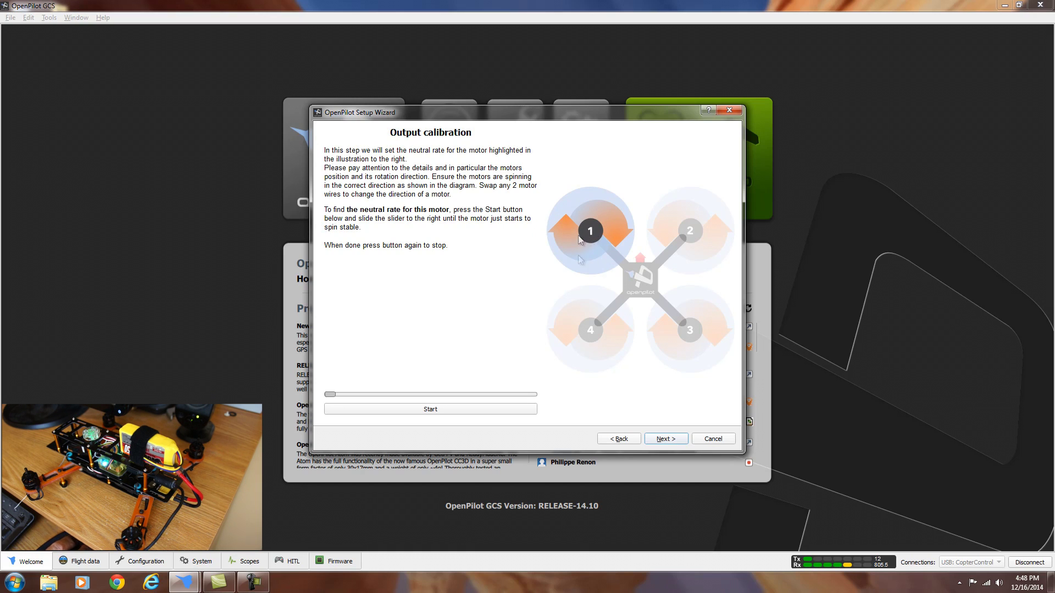
Run motor 1, raise its output until it spins steadily, store it, and start motor 2's test.
left_click(423, 412)
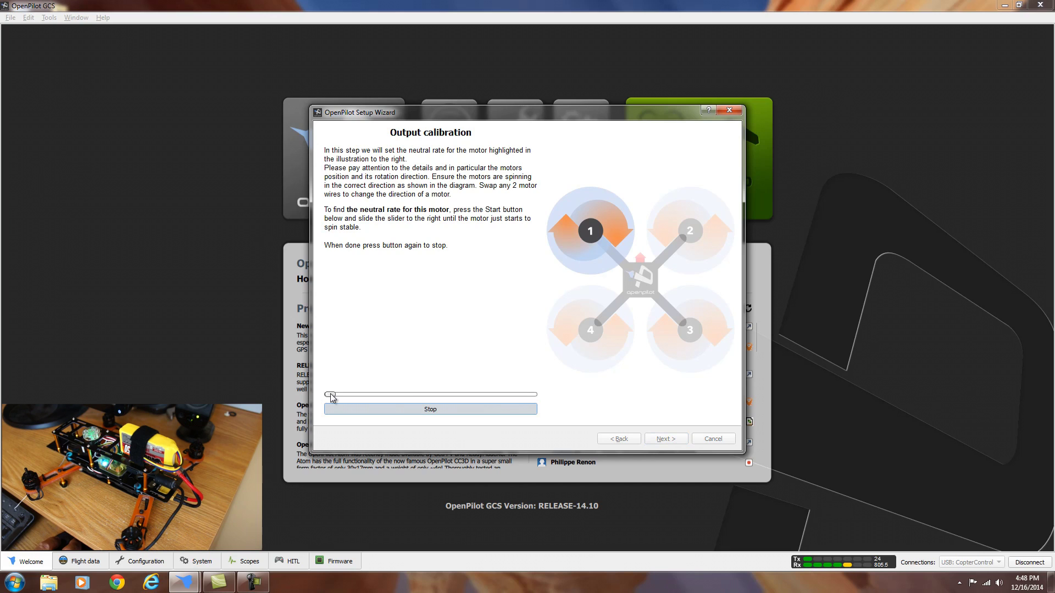
left_click_drag(332, 394, 382, 397)
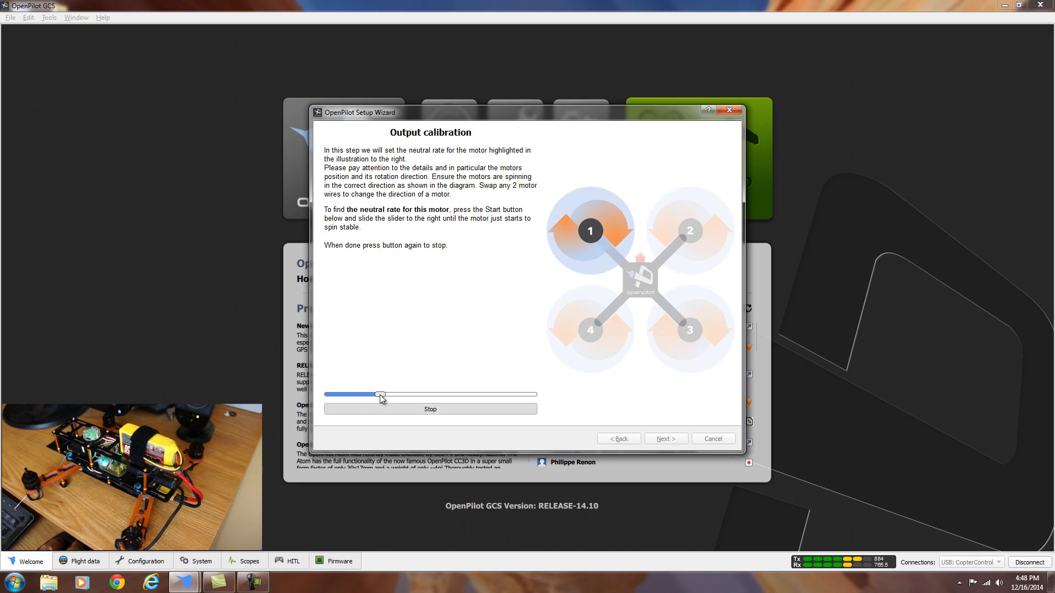
left_click(437, 414)
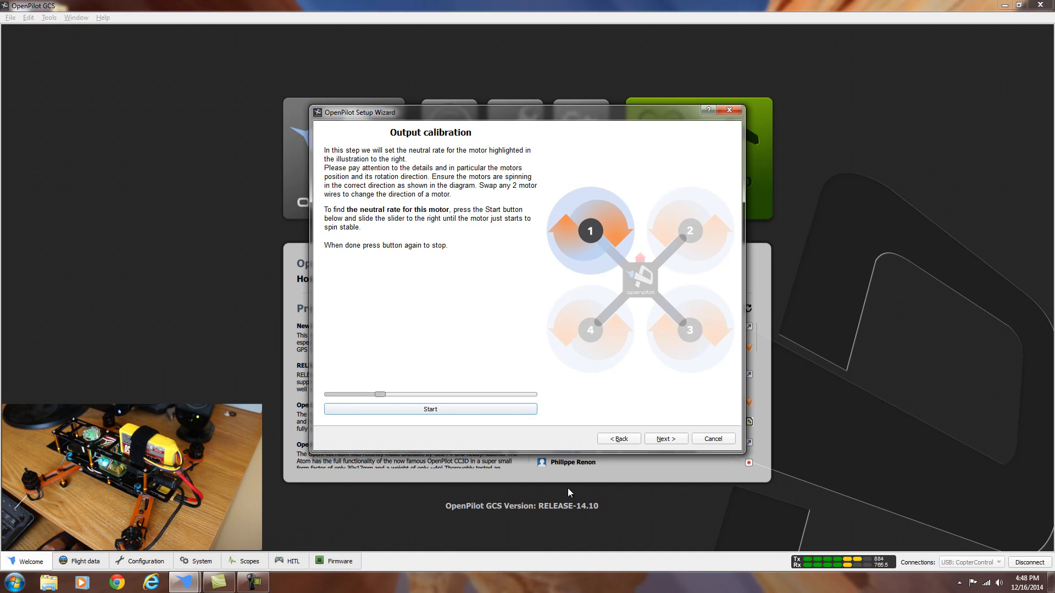
left_click(665, 440)
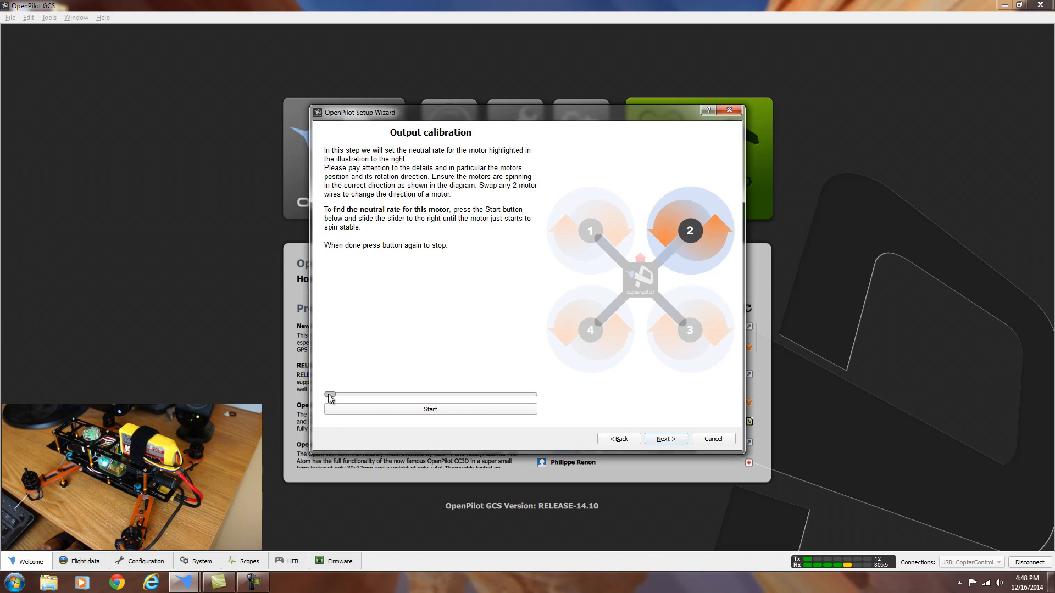
left_click(383, 413)
Raise motor 2's output until it spins steadily, stop it to keep that neutral rate, and advance.
left_click_drag(330, 394, 376, 400)
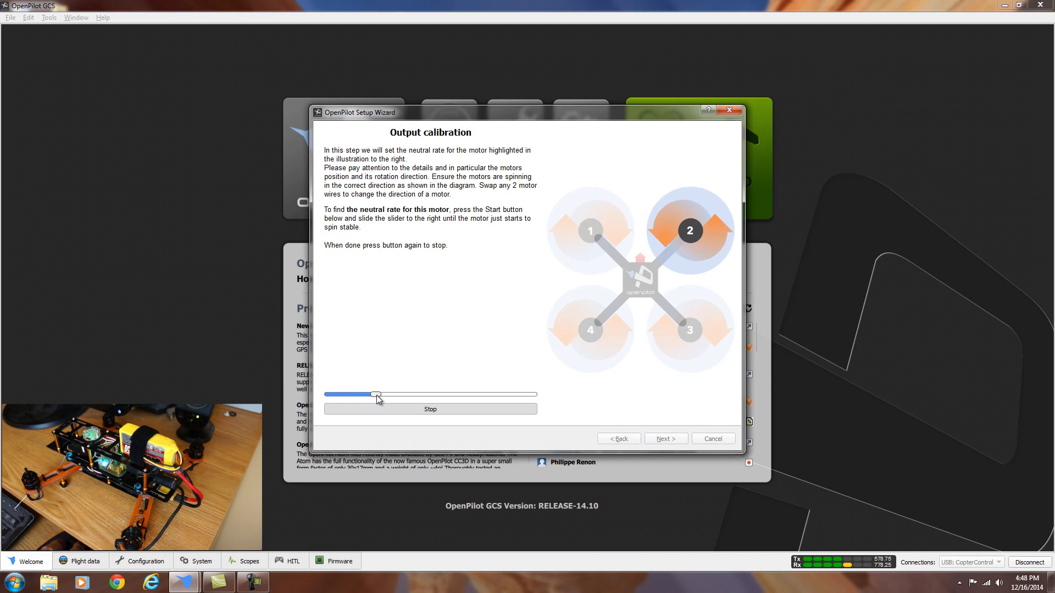
left_click(427, 411)
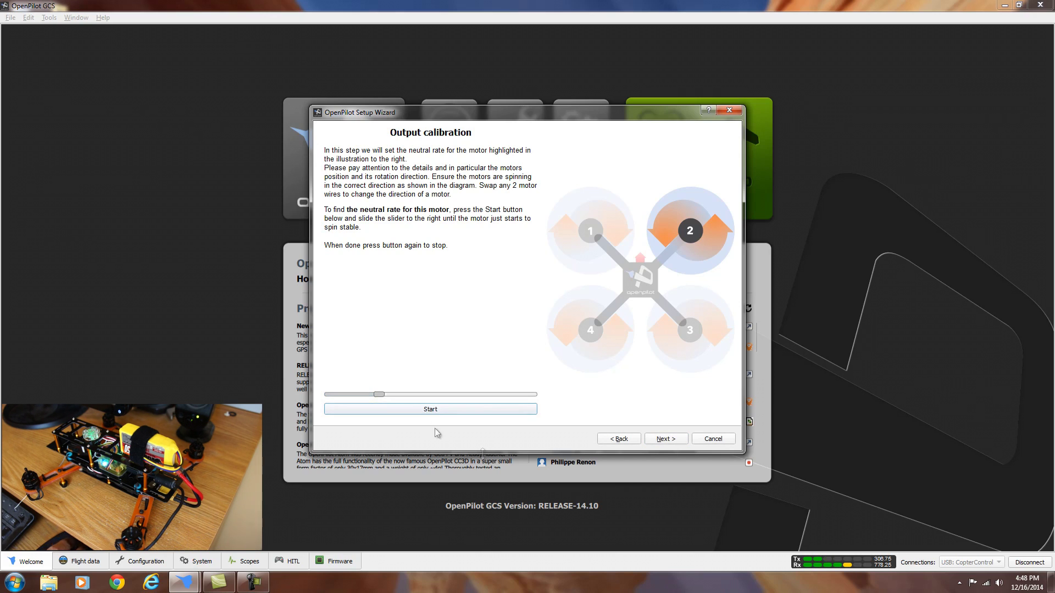
left_click(667, 439)
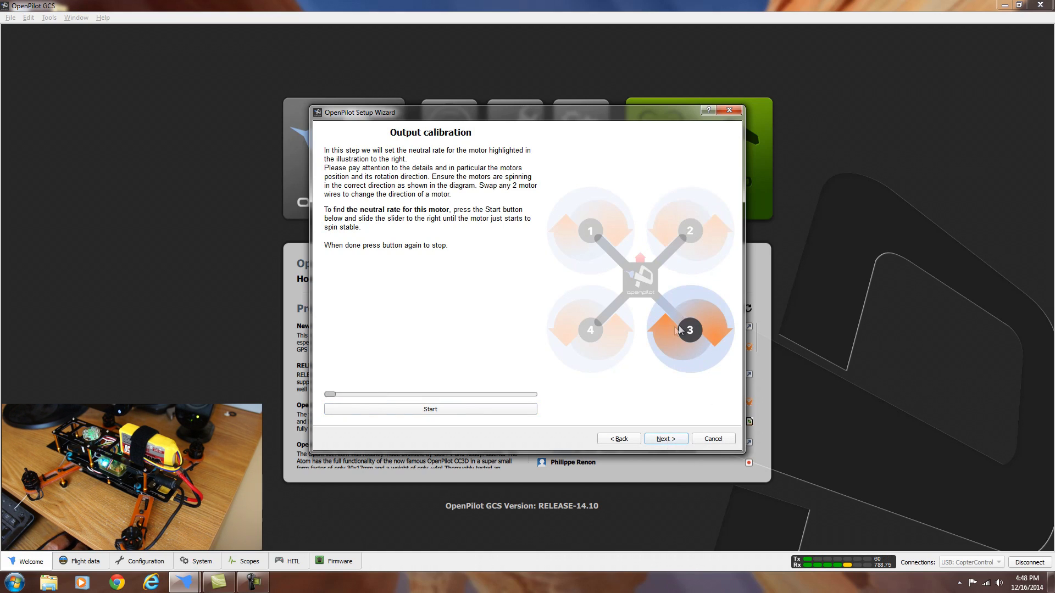
Run motor 3, raise its output to steady spinning, and keep that as its neutral rate.
left_click(424, 412)
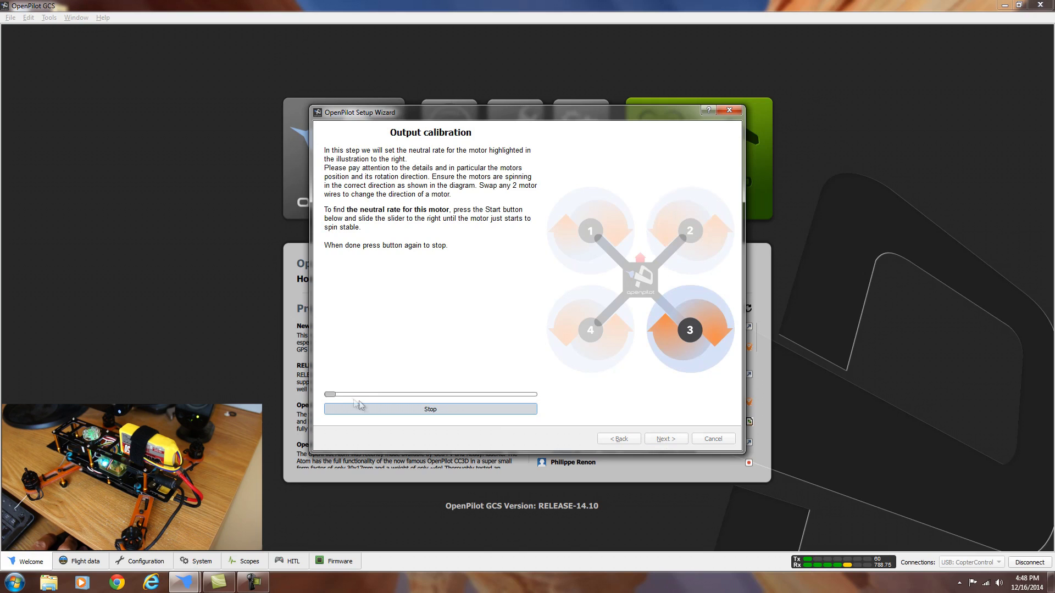
left_click_drag(331, 395, 382, 400)
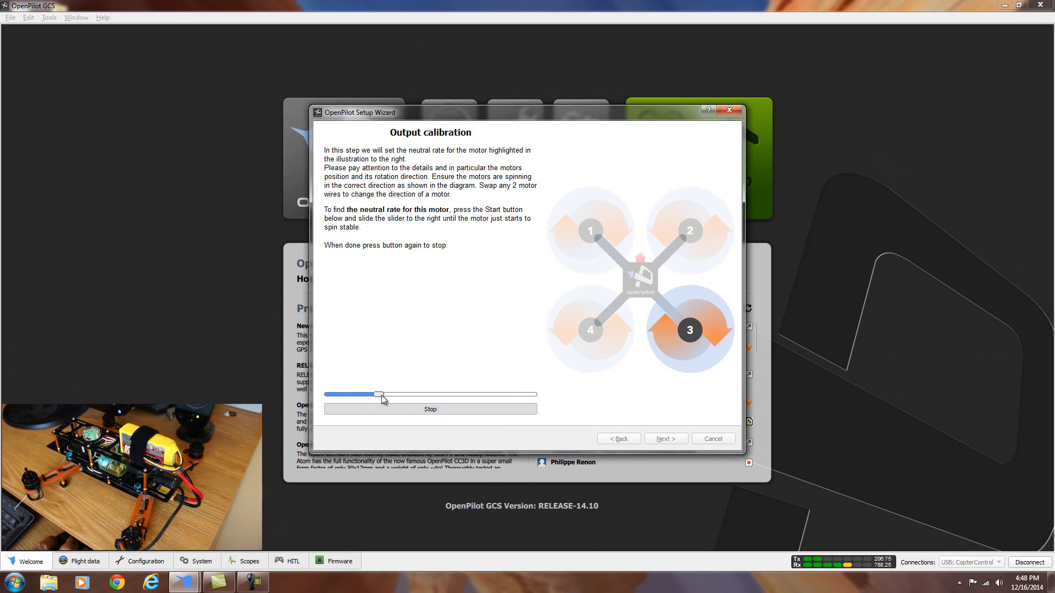
left_click(426, 413)
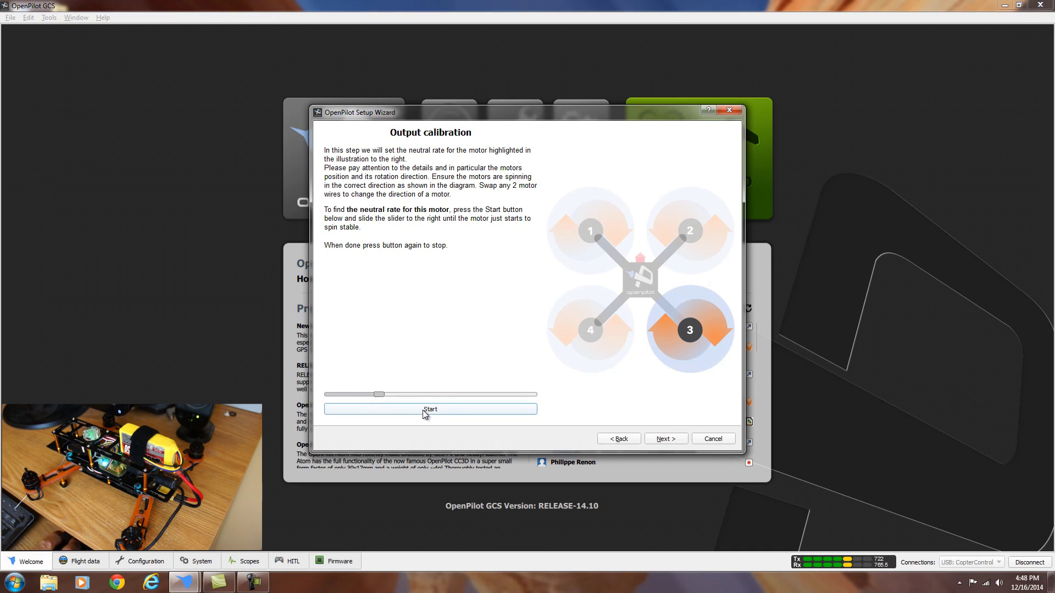
left_click(661, 438)
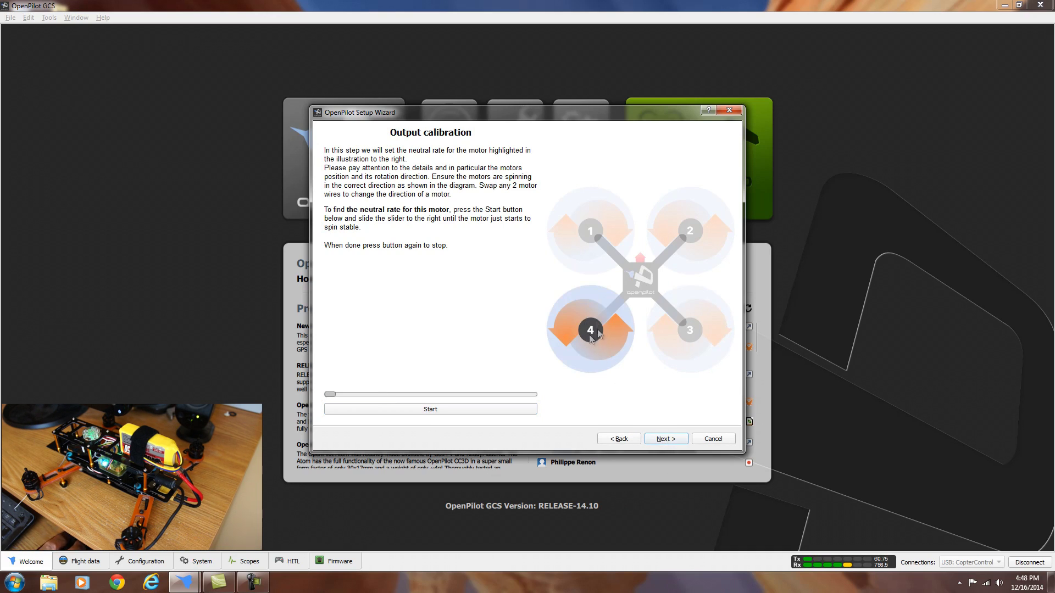
Set motor 4's neutral rate at steady spinning and proceed to the Initial Tuning page.
left_click(420, 411)
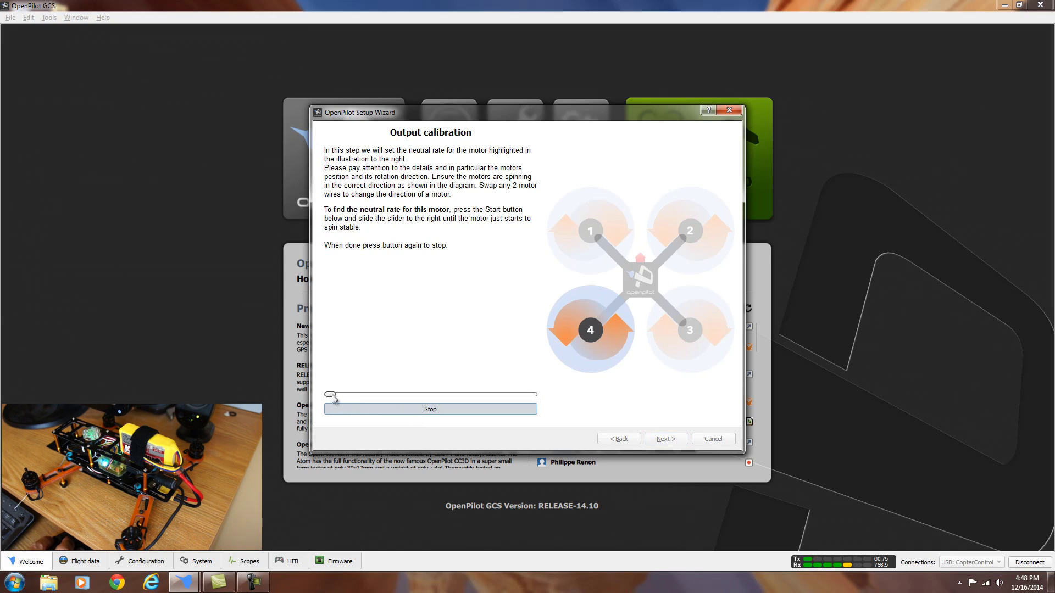
left_click_drag(330, 394, 383, 400)
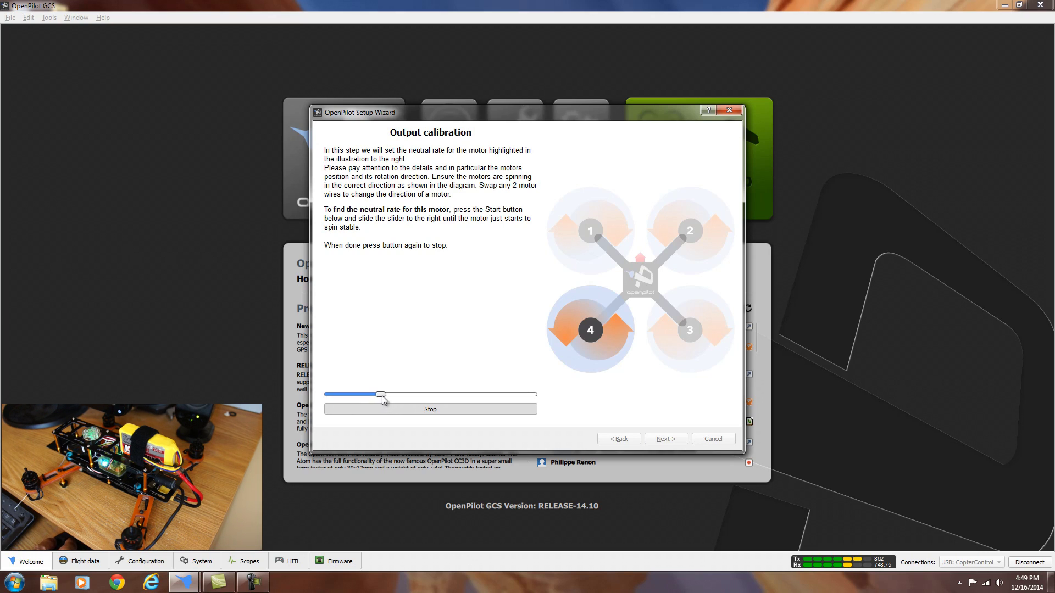
left_click(421, 412)
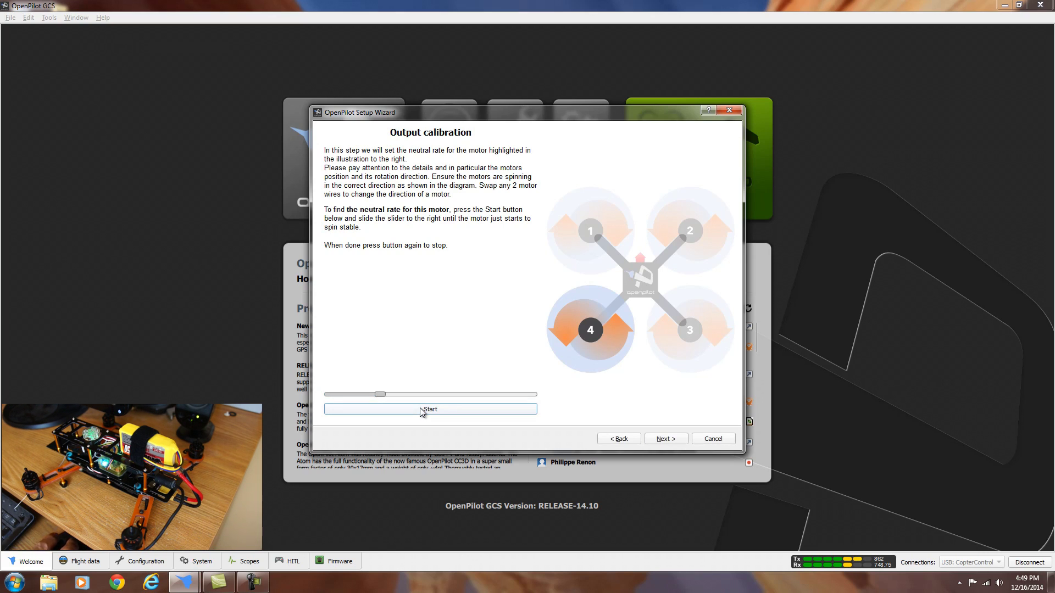
left_click(666, 439)
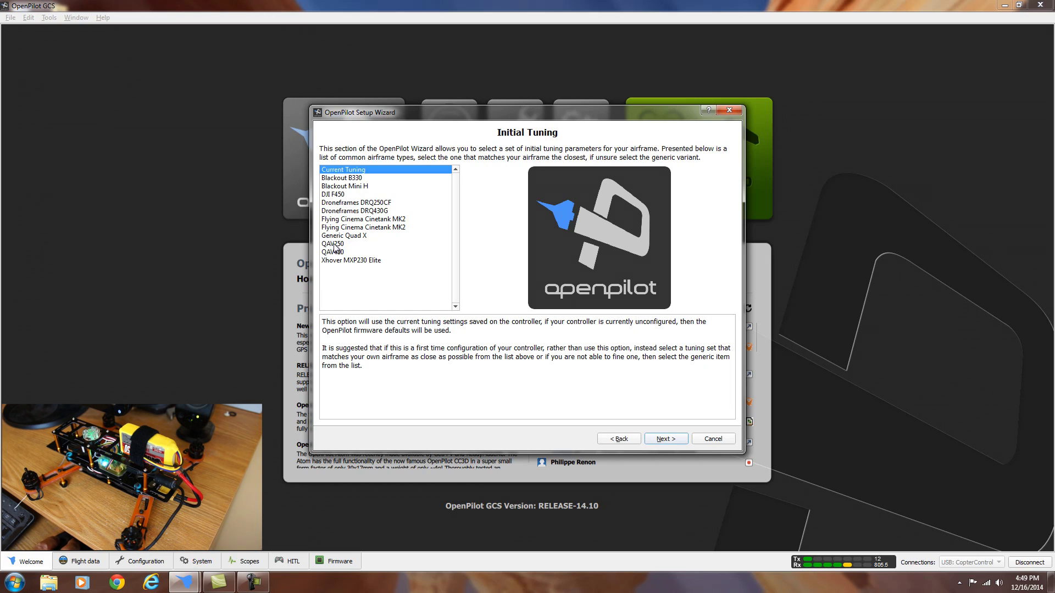
Choose the QAV250 tuning preset and continue to the save page.
left_click(334, 244)
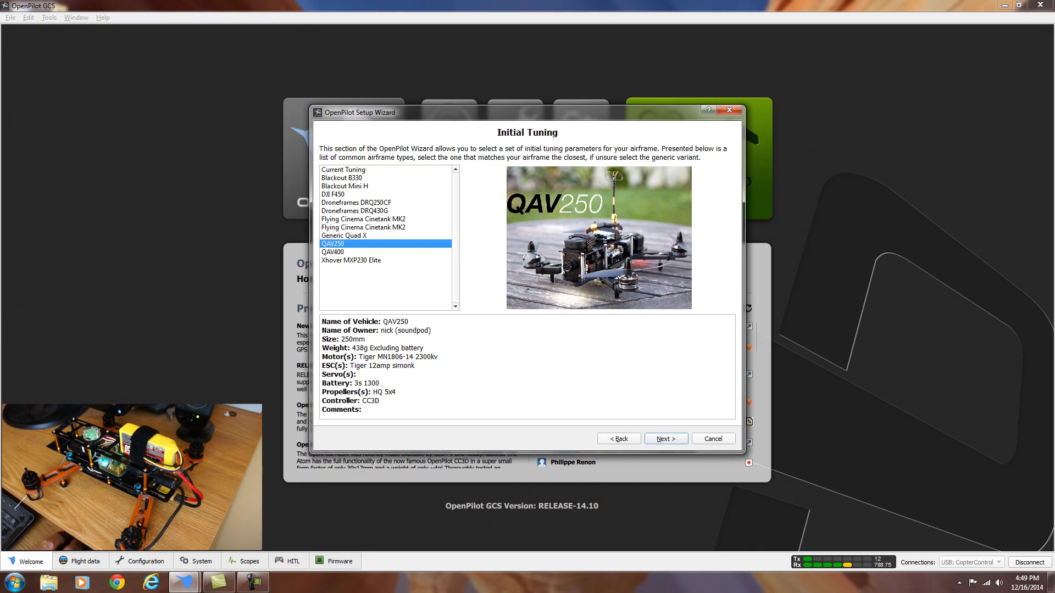
left_click(668, 440)
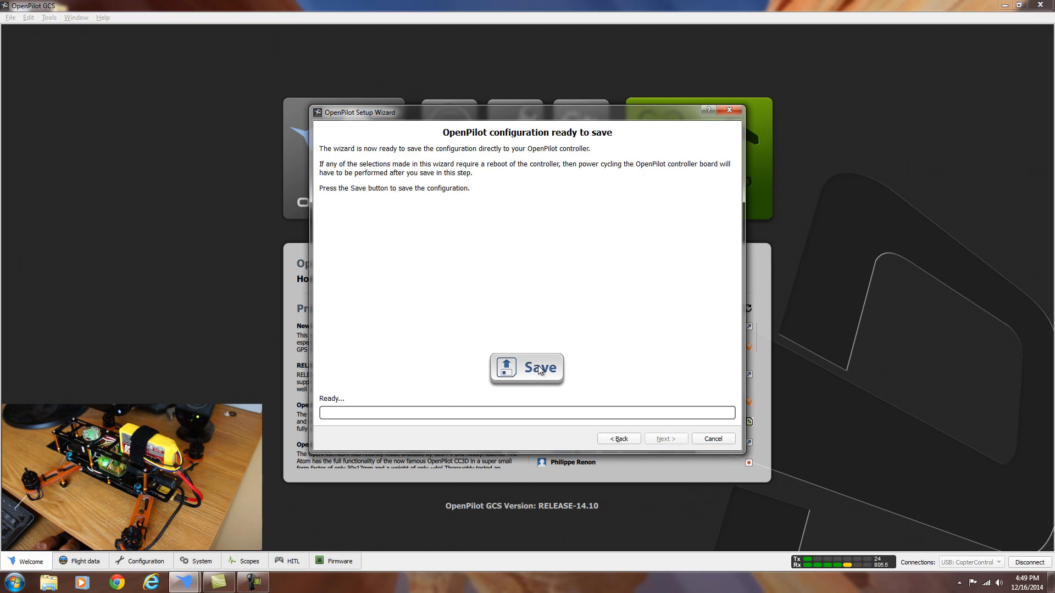
Write the wizard's configuration to the CopterControl and close the finished wizard.
left_click(539, 370)
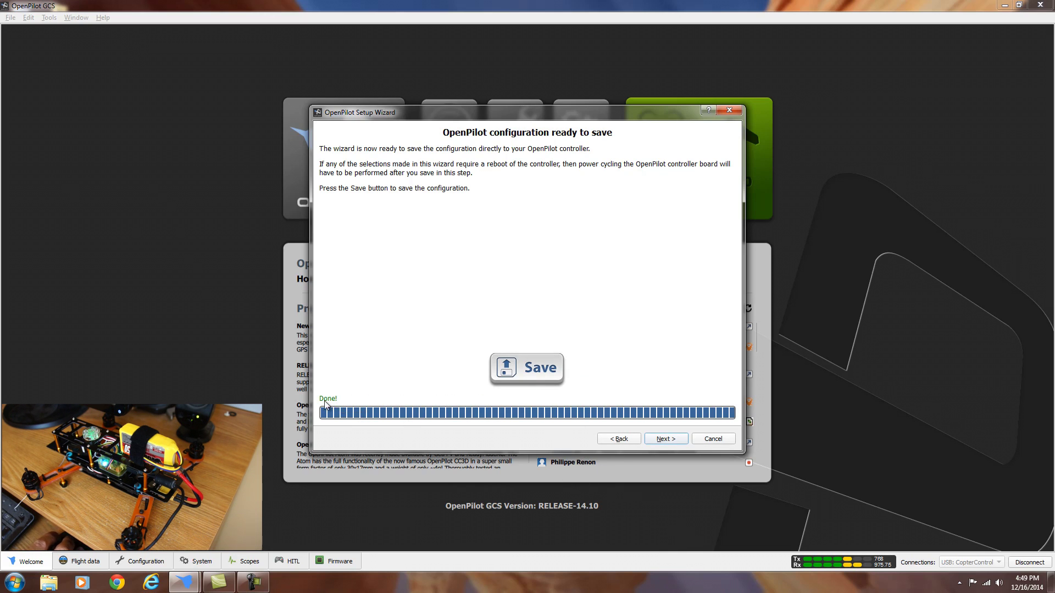
left_click(666, 439)
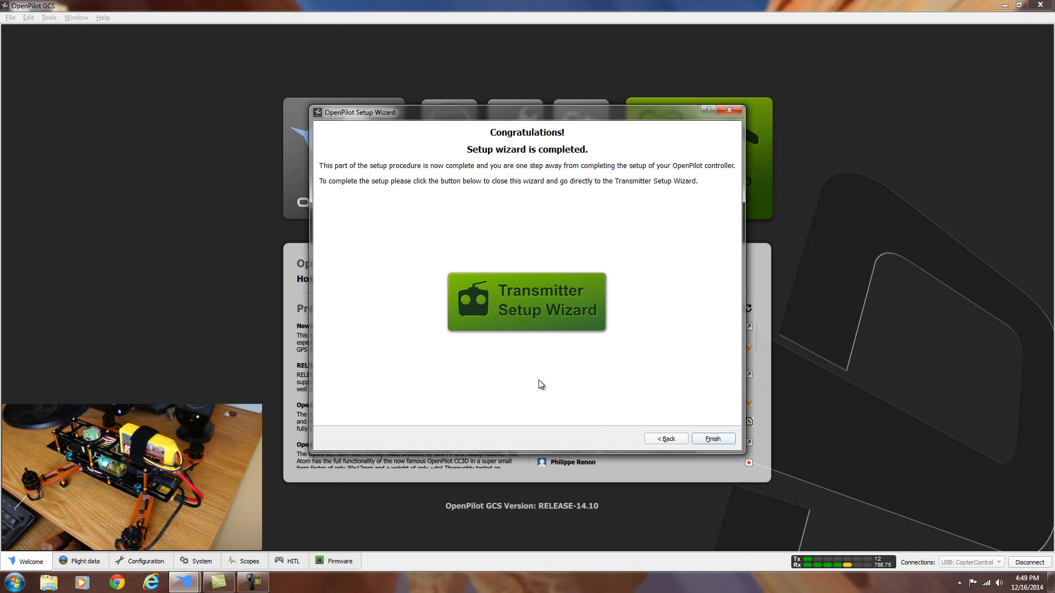
left_click(719, 443)
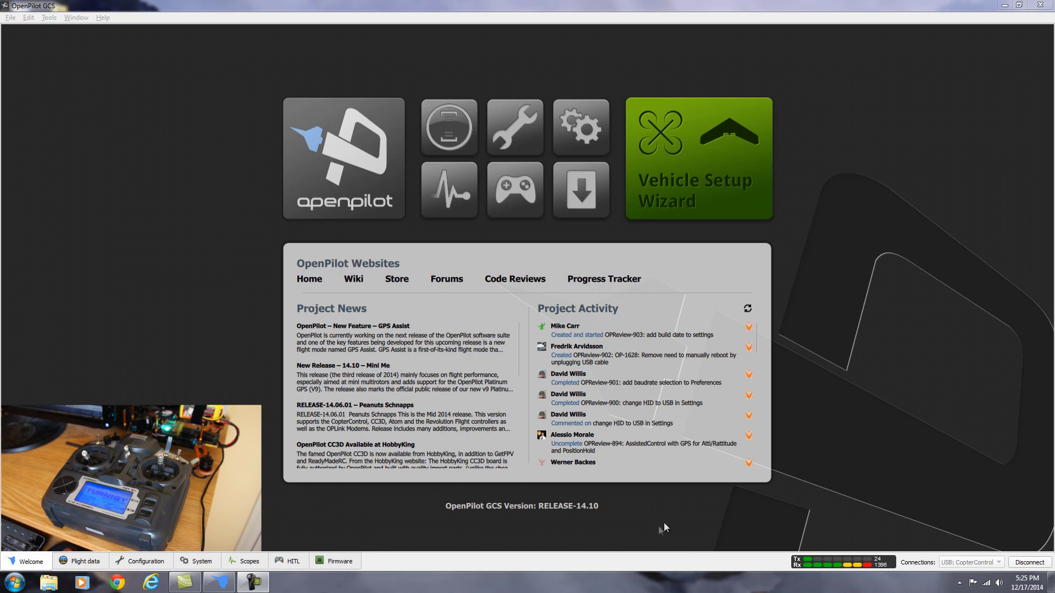
Switch to the Configuration tab to view the board's hardware settings.
left_click(146, 564)
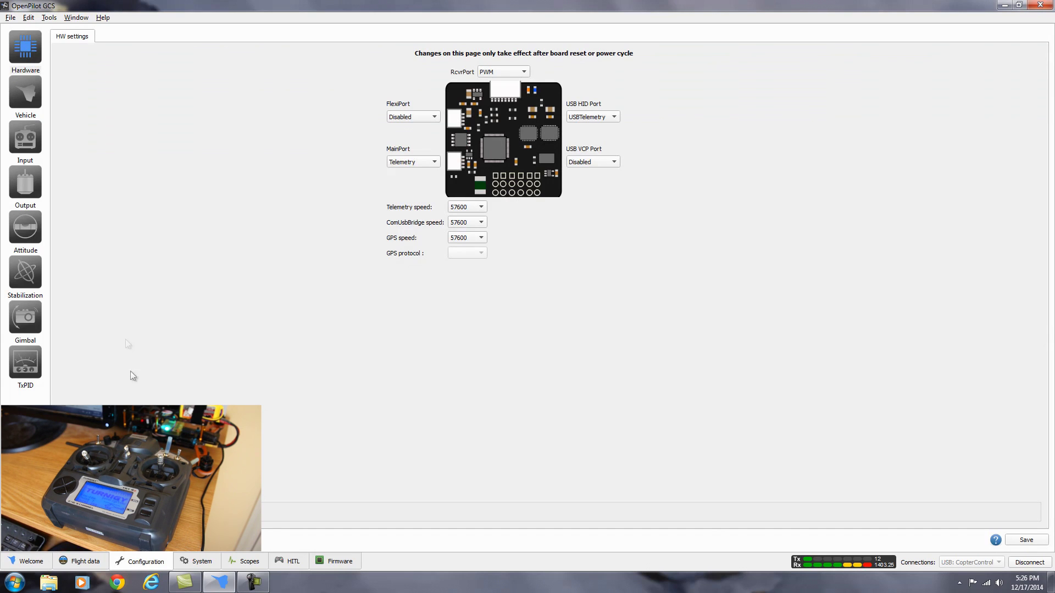
Show the RC Input channel table and leave Throttle mapped to Chan 3.
left_click(27, 140)
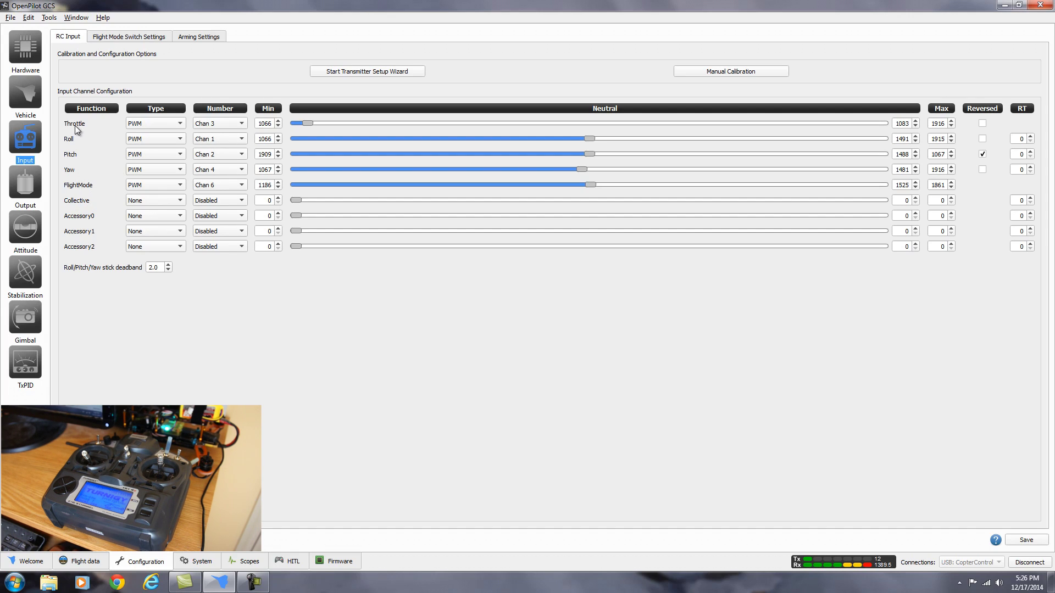
left_click(242, 124)
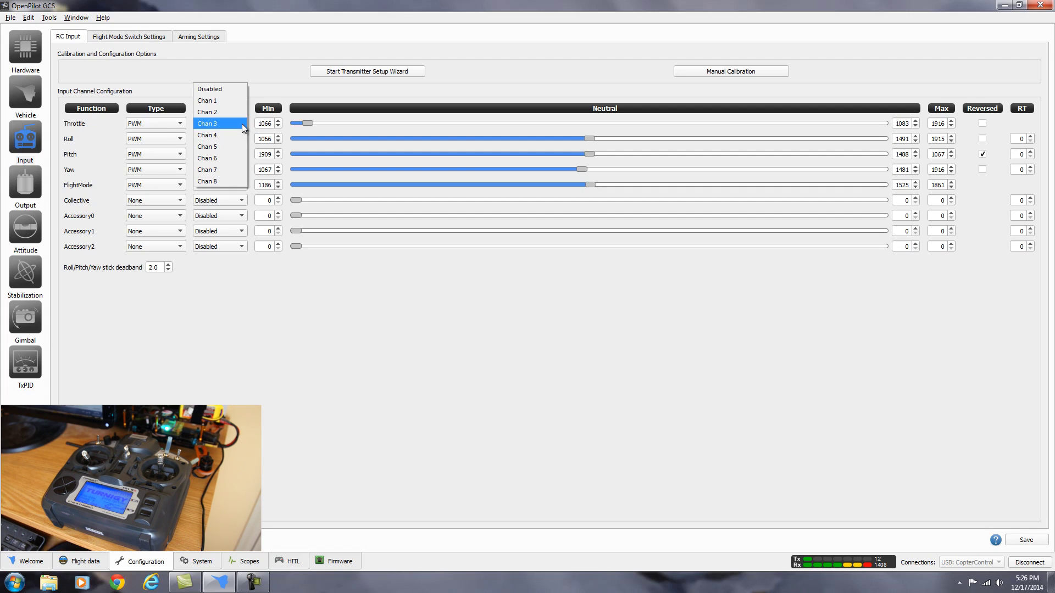
left_click(242, 124)
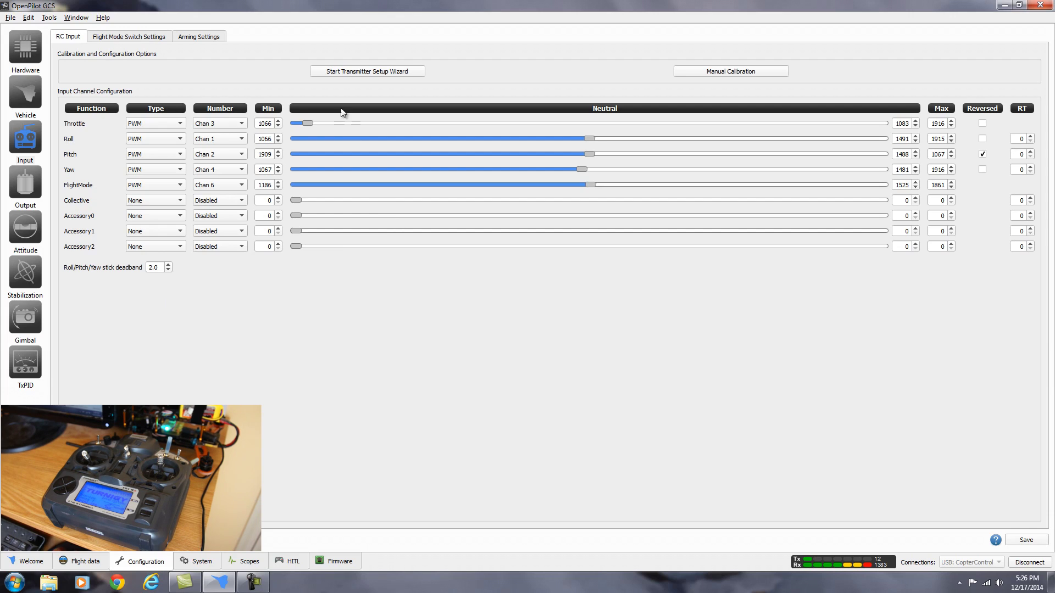
Launch the transmitter setup wizard, accept the Always Disarmed notice, and reach the transmitter-type page.
left_click(387, 71)
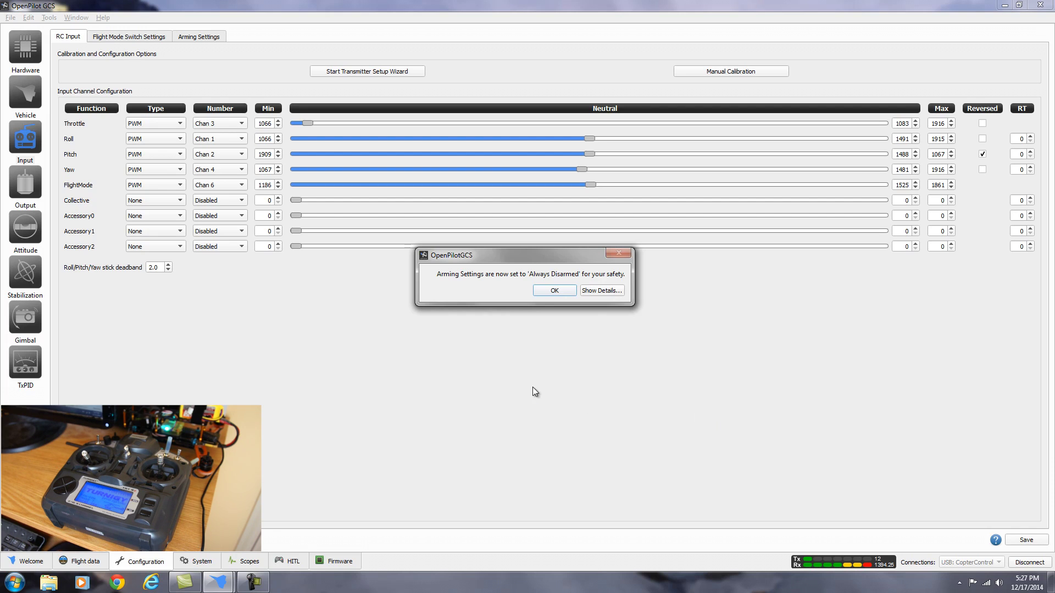
left_click(556, 292)
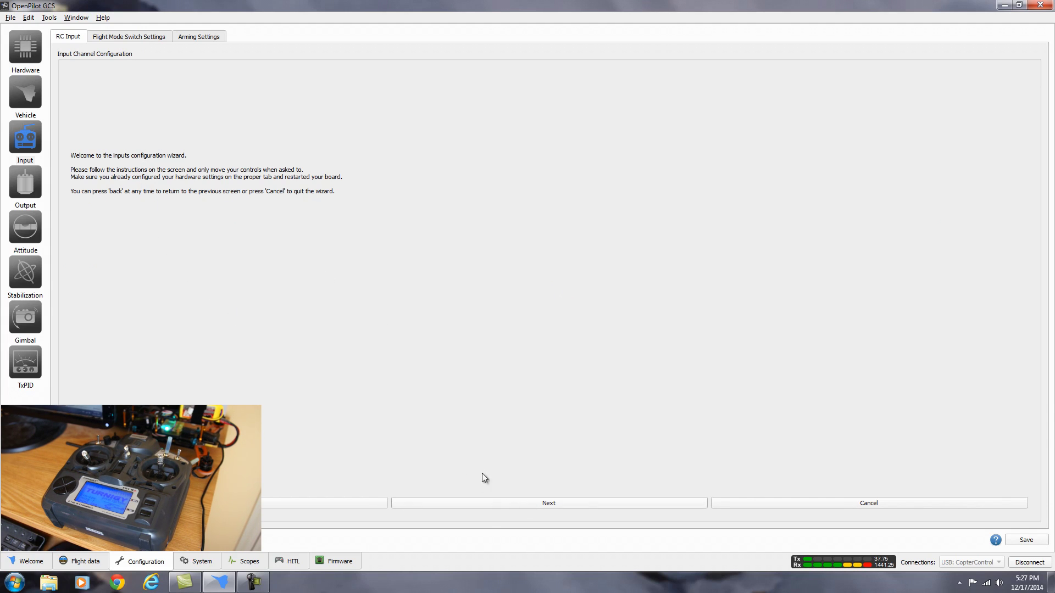
left_click(539, 503)
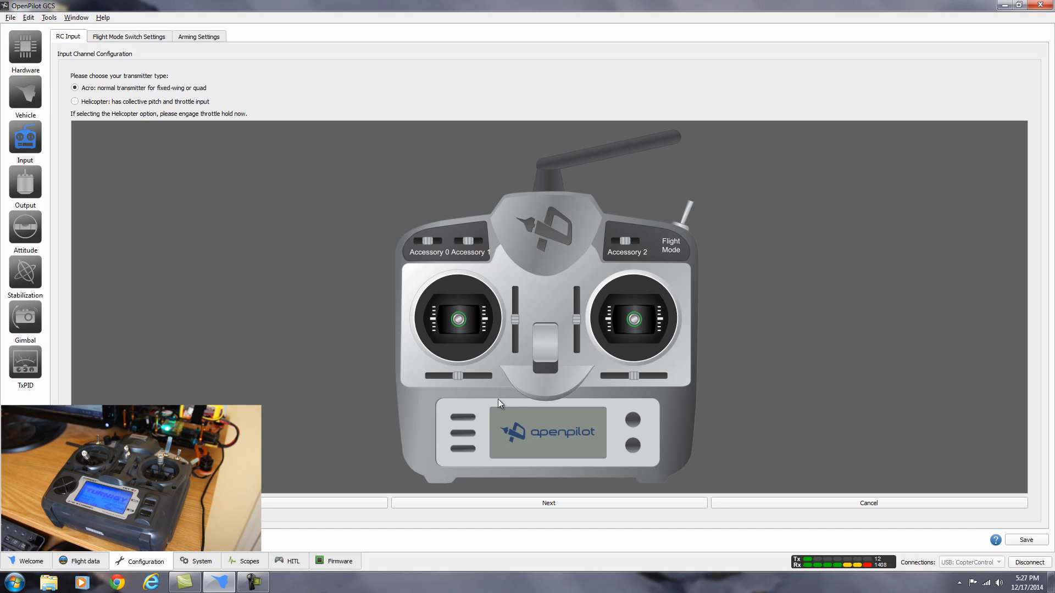
Keep Acro, choose transmitter Mode 2, capture the sticks, and skip the Accessory0 channel.
left_click(555, 503)
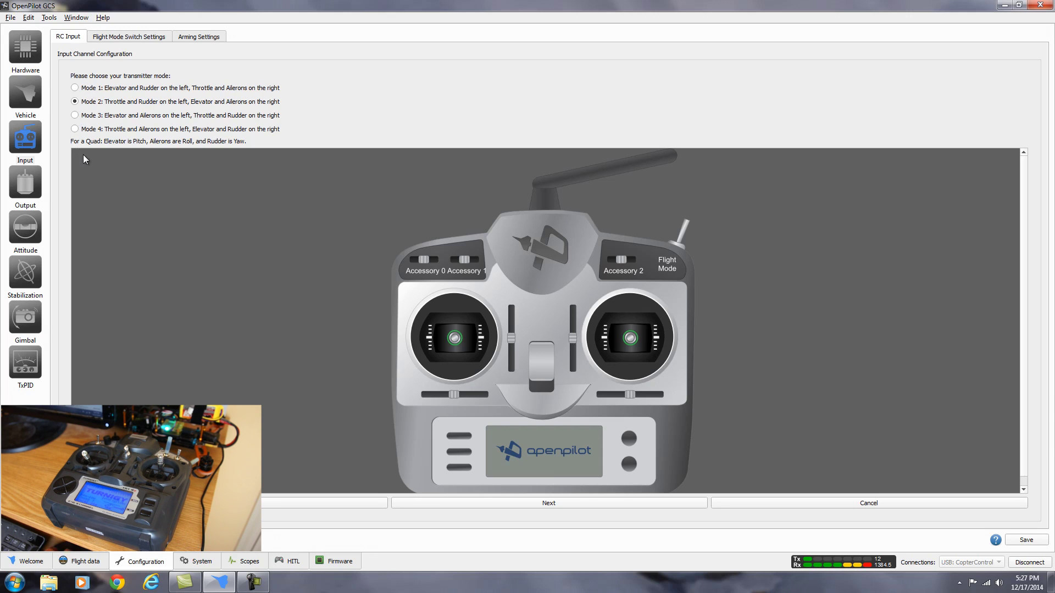
left_click(525, 503)
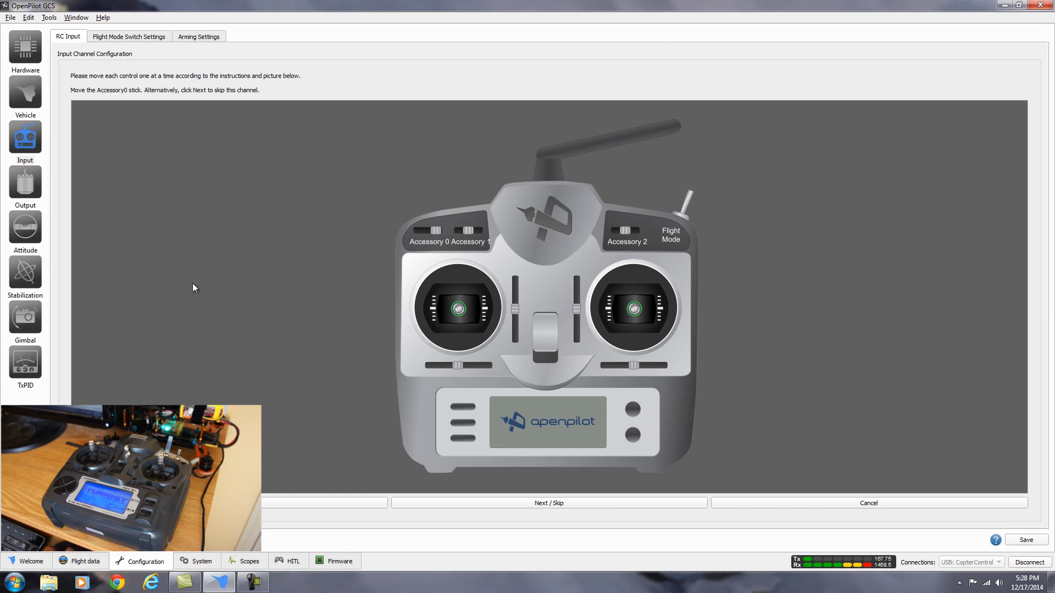
left_click(549, 503)
Skip Accessory1 and Accessory2, then record the centred and full-travel stick positions.
left_click(549, 503)
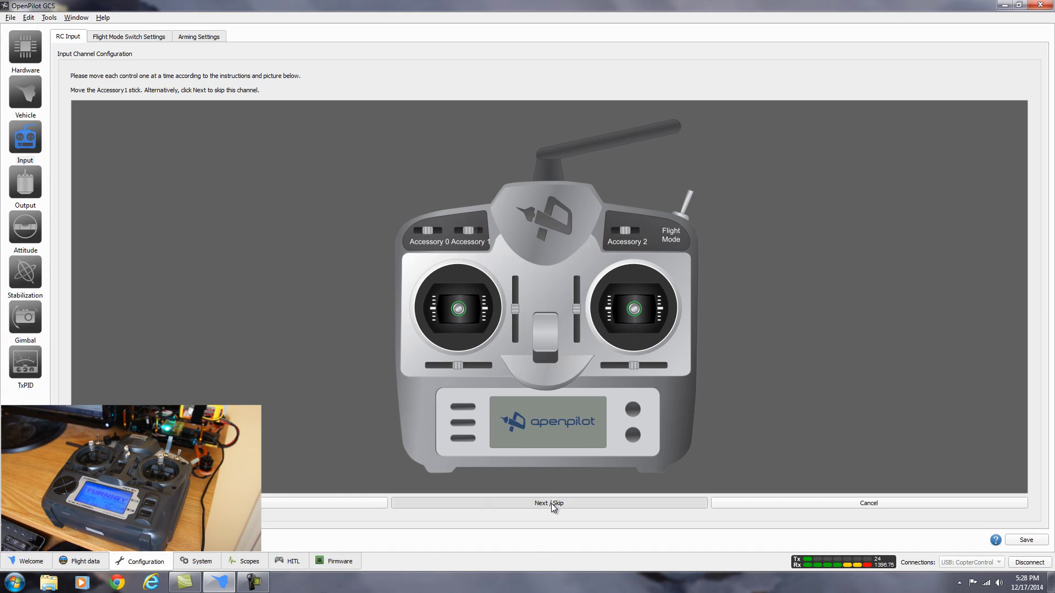
left_click(549, 503)
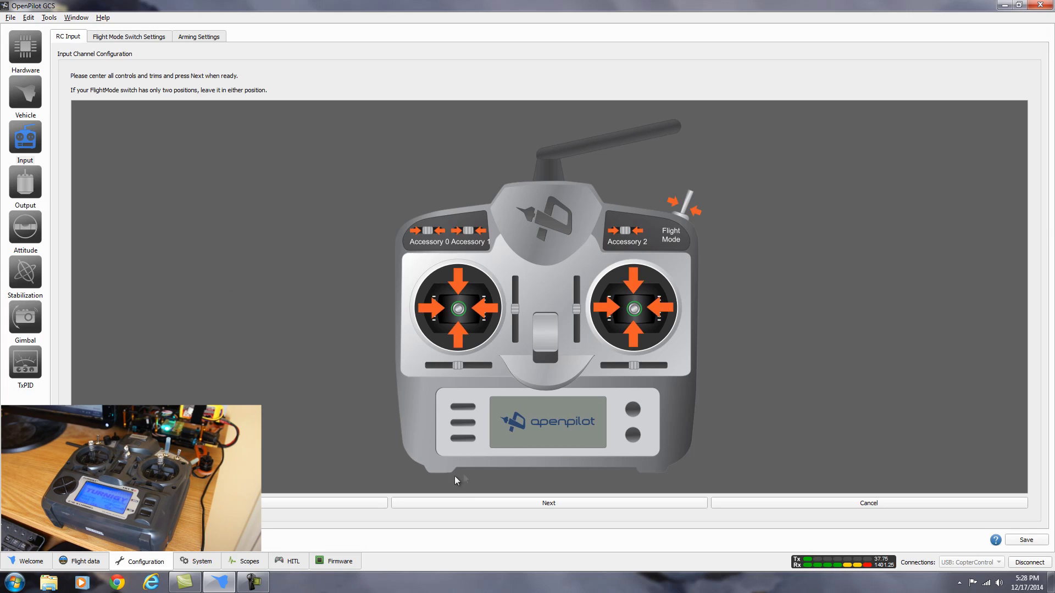
left_click(536, 502)
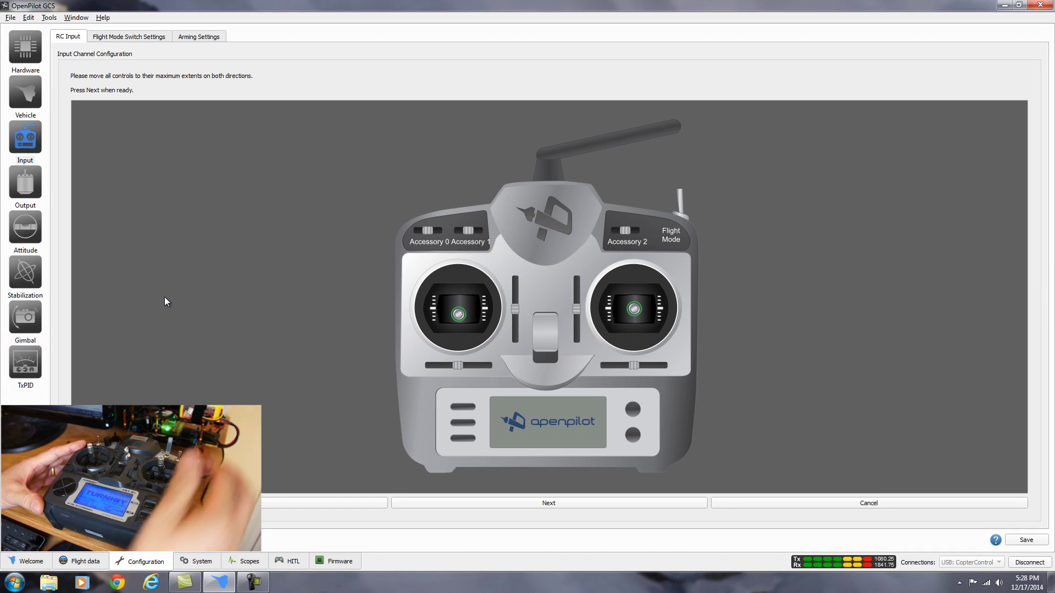
left_click(535, 504)
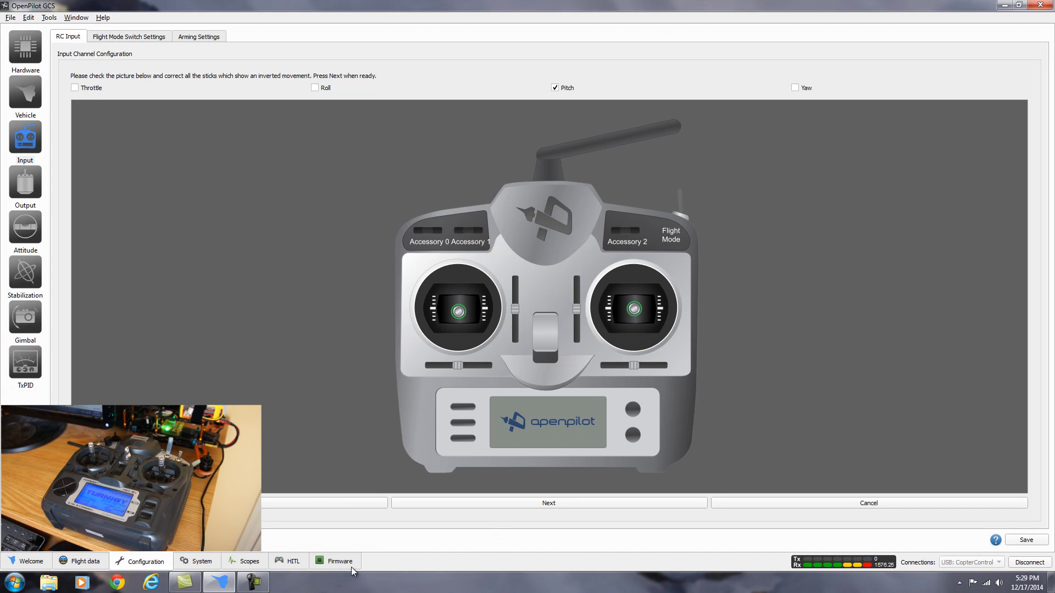
Mark Pitch as the only inverted channel and finish the transmitter wizard.
left_click(522, 505)
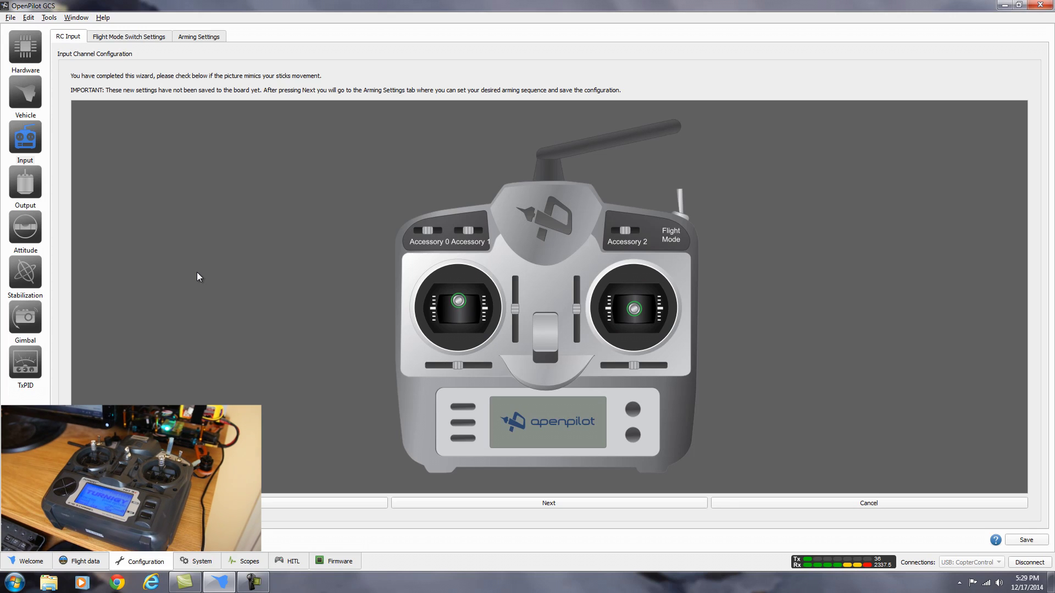
left_click(537, 503)
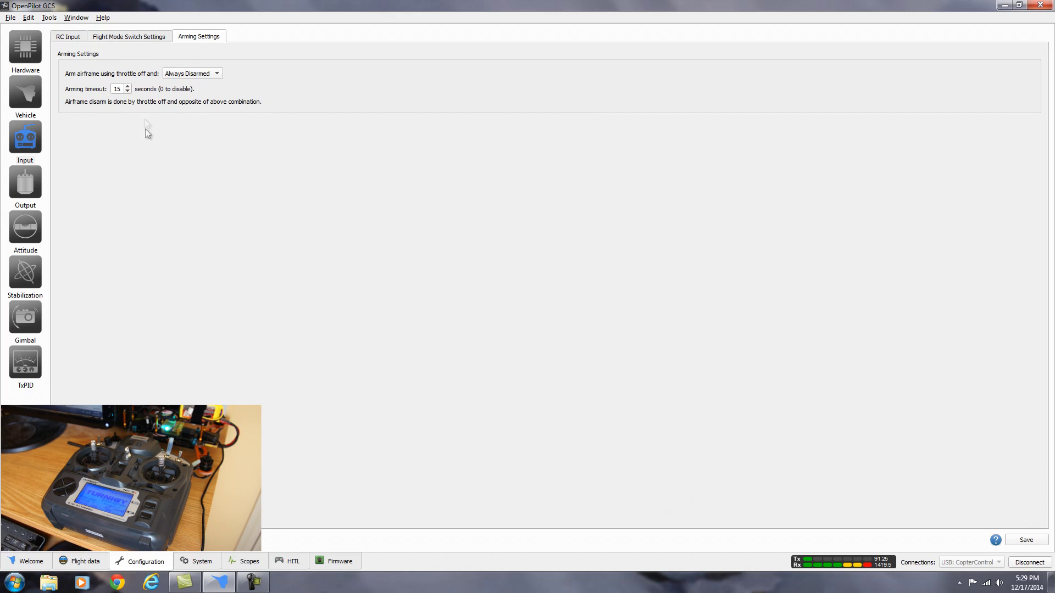
Change the arming control from Always Disarmed to Yaw Right, keeping the 15-second timeout.
left_click(218, 74)
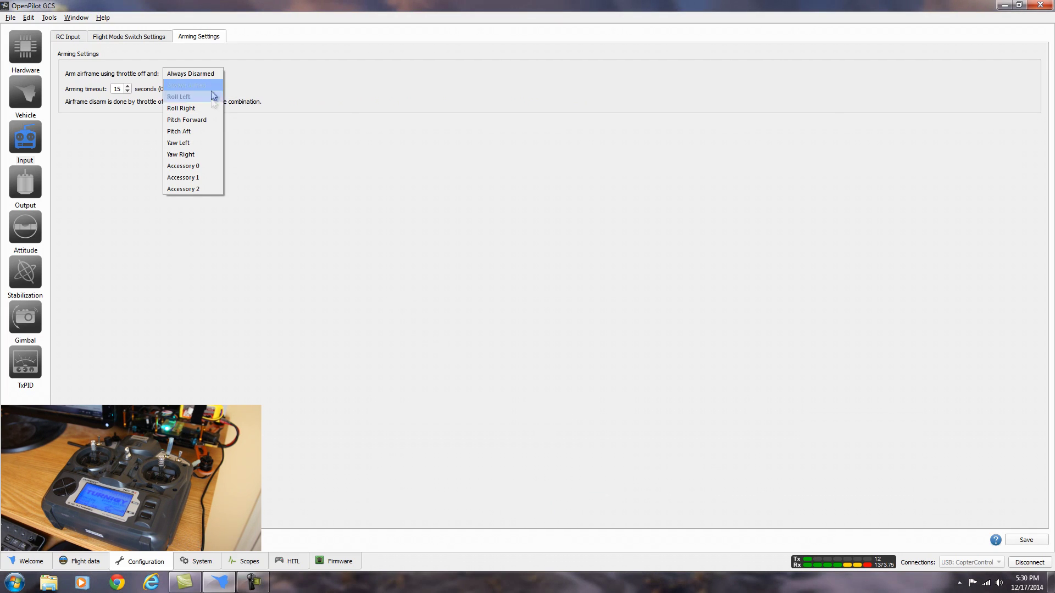
left_click(194, 154)
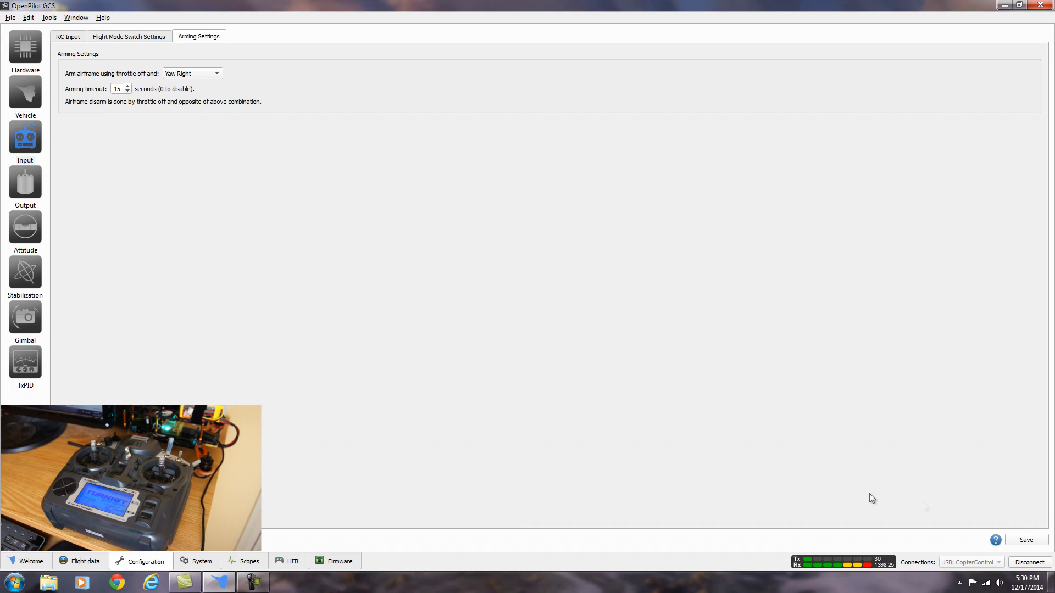
Save the arming configuration to the CopterControl board, then disconnect it from the GCS.
left_click(1025, 542)
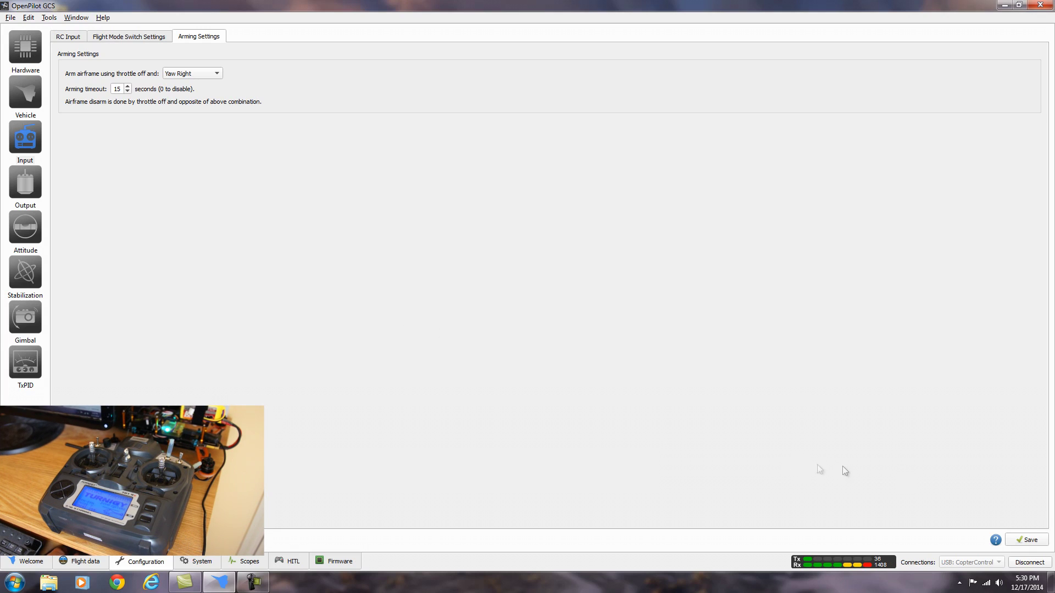
left_click(1030, 562)
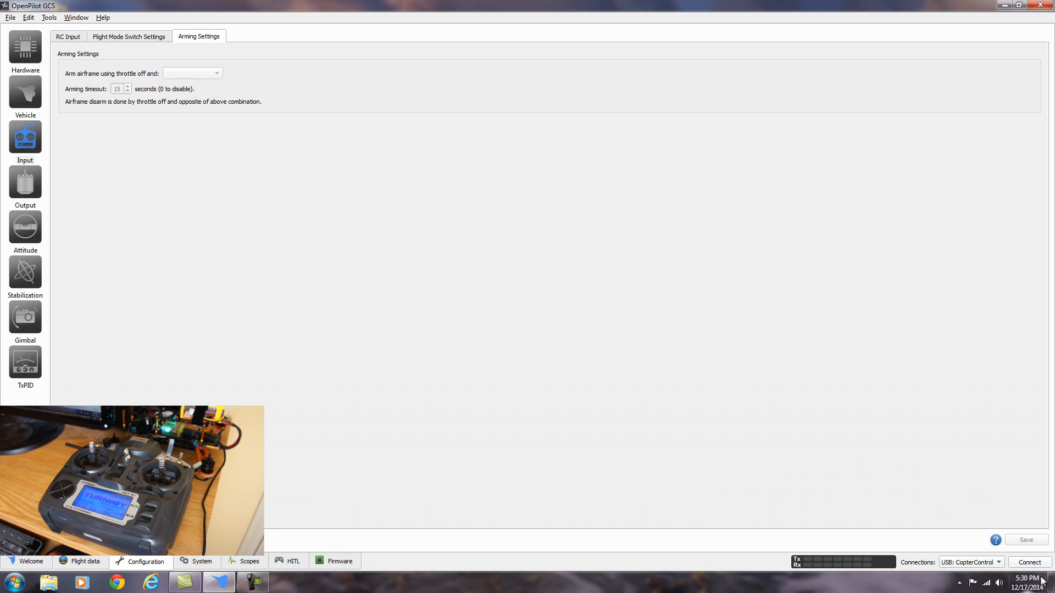